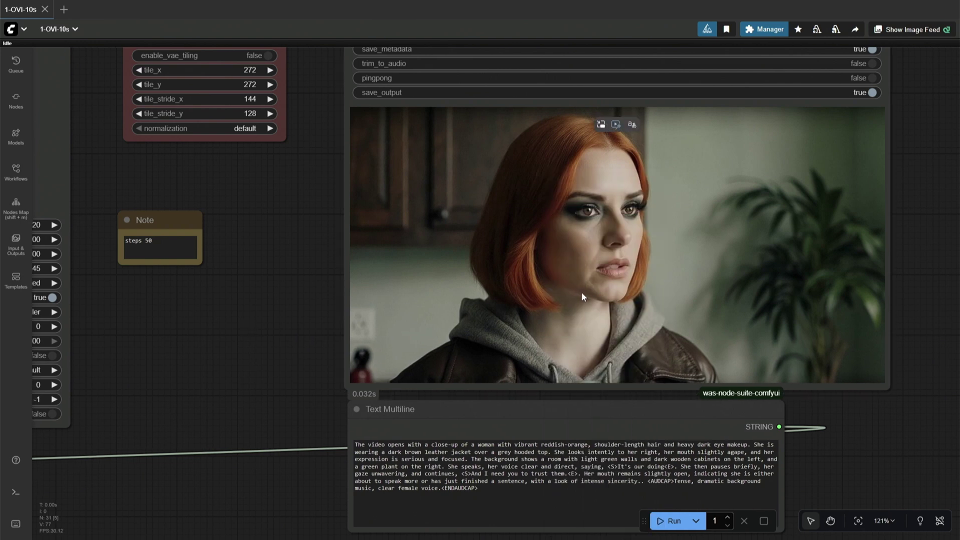
# Step: Pause and resume the generated video preview in the Video Combine node
pyautogui.rightClick(581, 295)
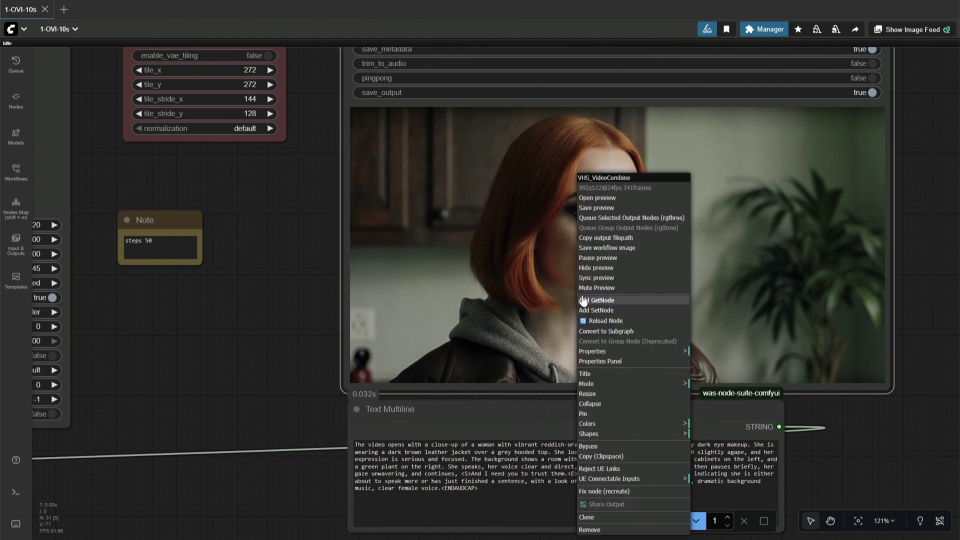
pyautogui.click(594, 258)
pyautogui.rightClick(574, 326)
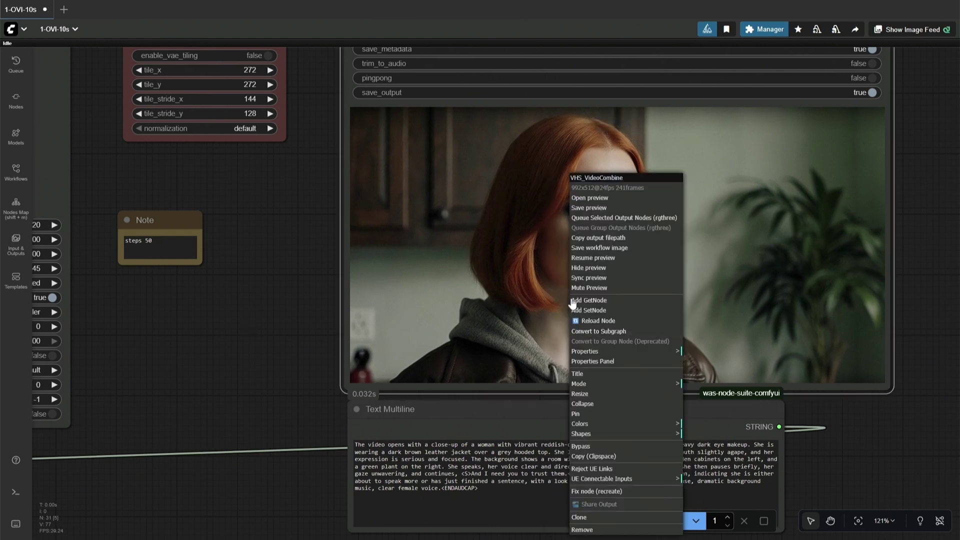
pyautogui.click(580, 258)
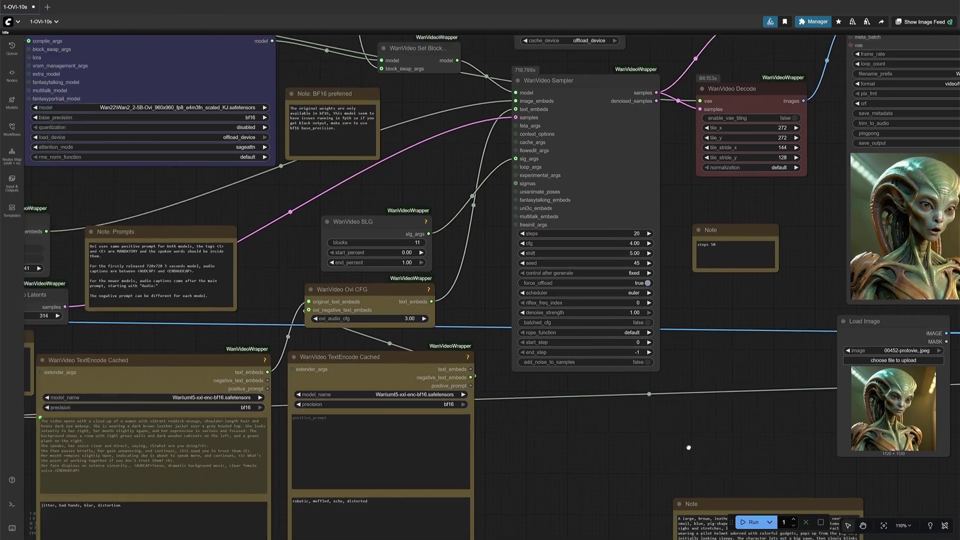
# Step: Examine the frame count and audio latent length settings in the WanVideo Empty Embeds and WanVideo Empty MMAudio Latents nodes
pyautogui.hscroll(-10, 688, 447)
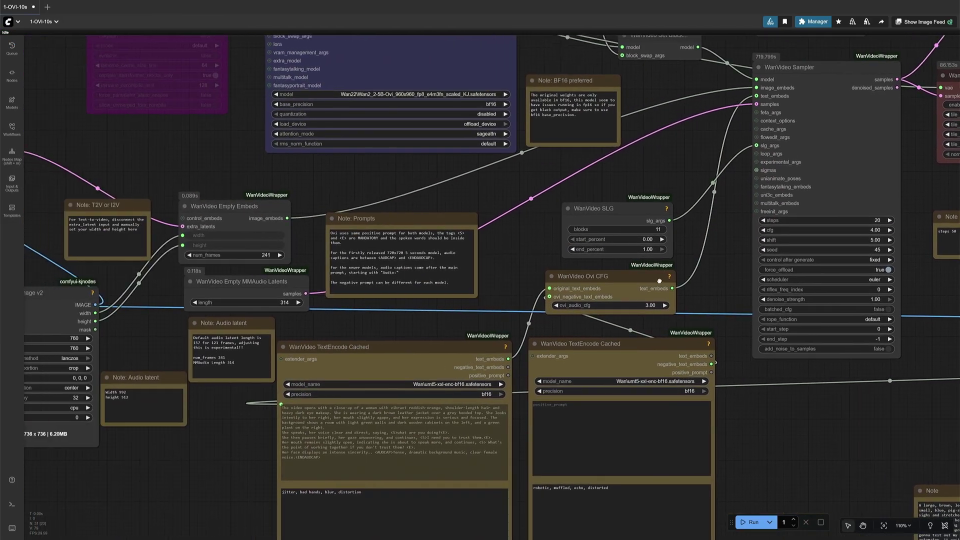
pyautogui.scroll(3, 446, 320)
pyautogui.scroll(3, 441, 313)
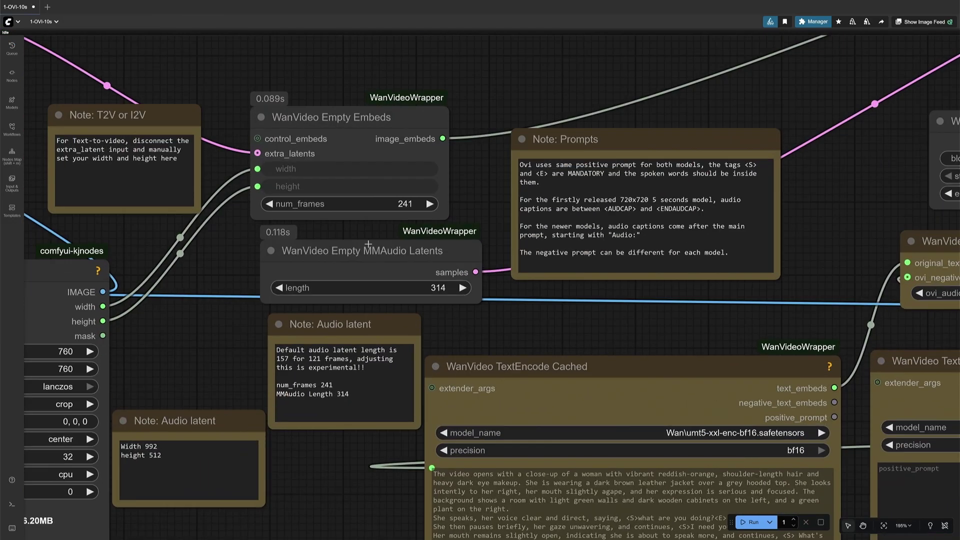
pyautogui.click(349, 133)
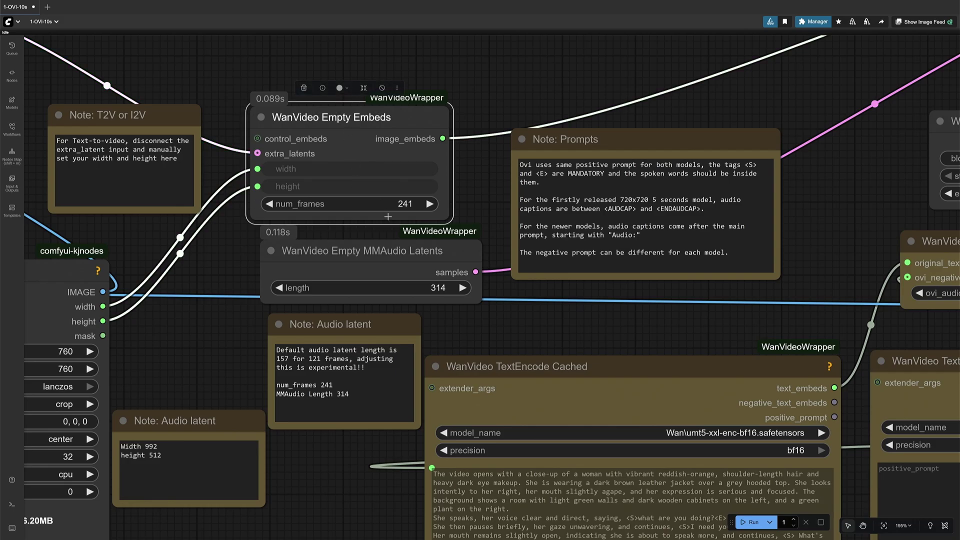
pyautogui.scroll(-3, 290, 369)
pyautogui.hscroll(10, 290, 369)
pyautogui.scroll(2, 373, 261)
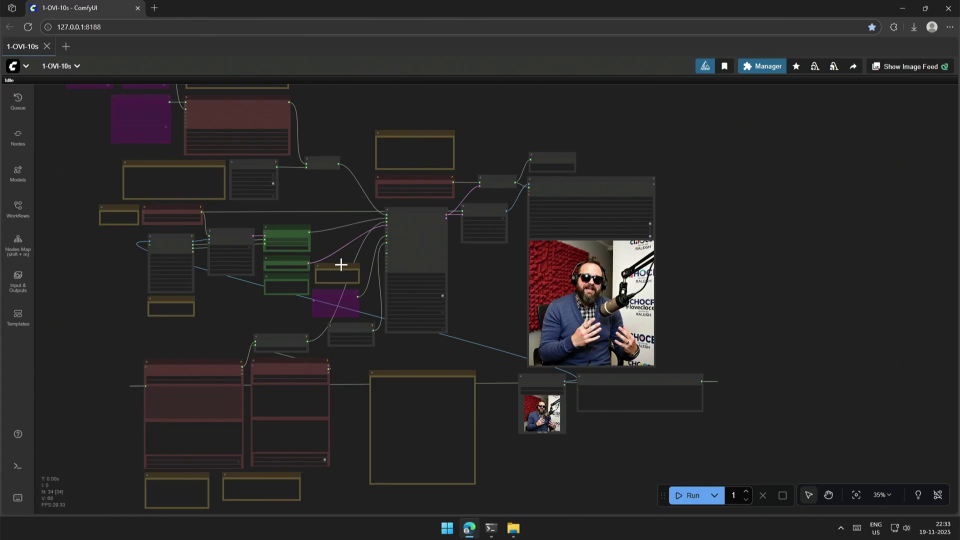
# Step: Open the Kijai/WanVideo_comfy_fp8_scaled repository linked in the WanVideo Model Loader note
pyautogui.moveTo(341, 264); pyautogui.dragTo(407, 339)
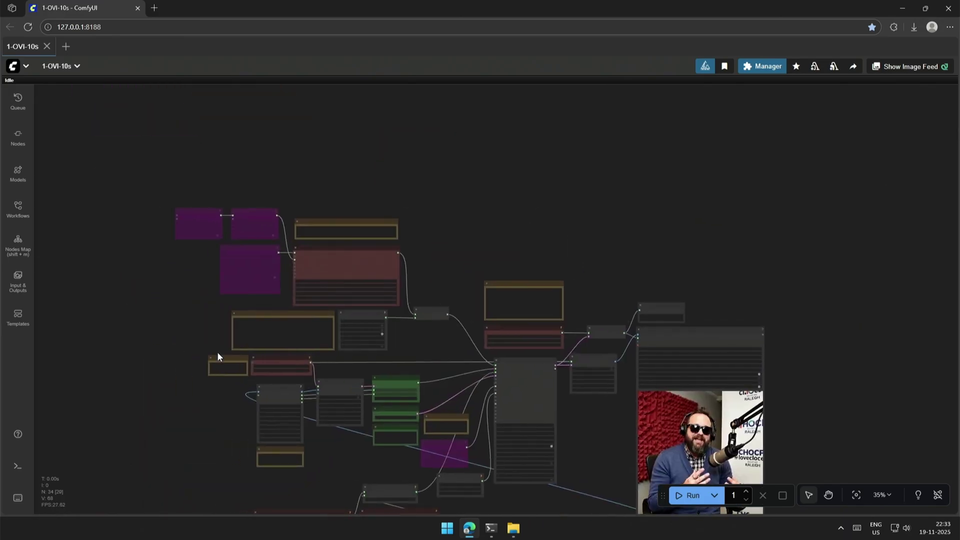
pyautogui.scroll(12, 217, 352)
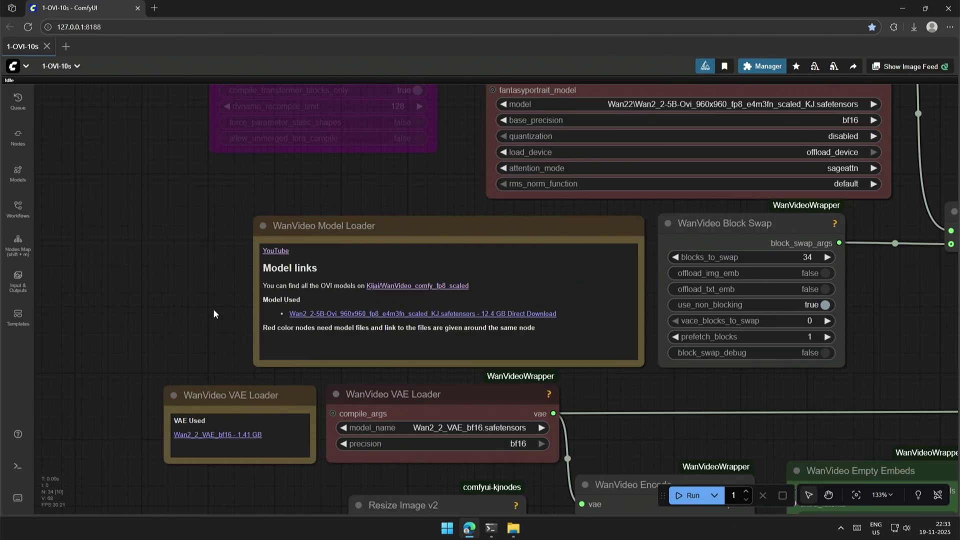
pyautogui.scroll(2, 215, 313)
pyautogui.moveTo(217, 311); pyautogui.dragTo(140, 293)
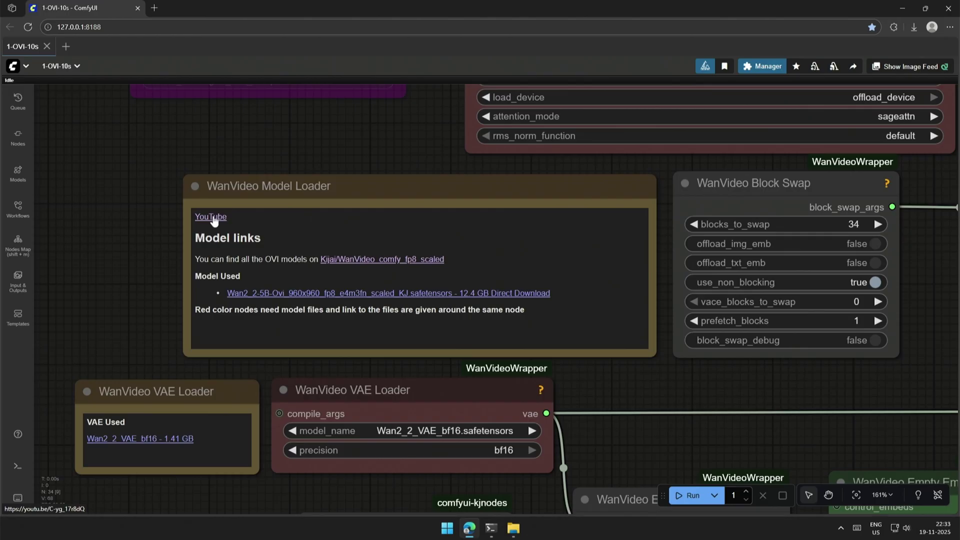
pyautogui.click(361, 259)
# Step: Compare the 960x960 Ovi model files with the separate Ovi audio and video files in the repository, and return to the ComfyUI workflow
pyautogui.moveTo(69, 267); pyautogui.dragTo(404, 406)
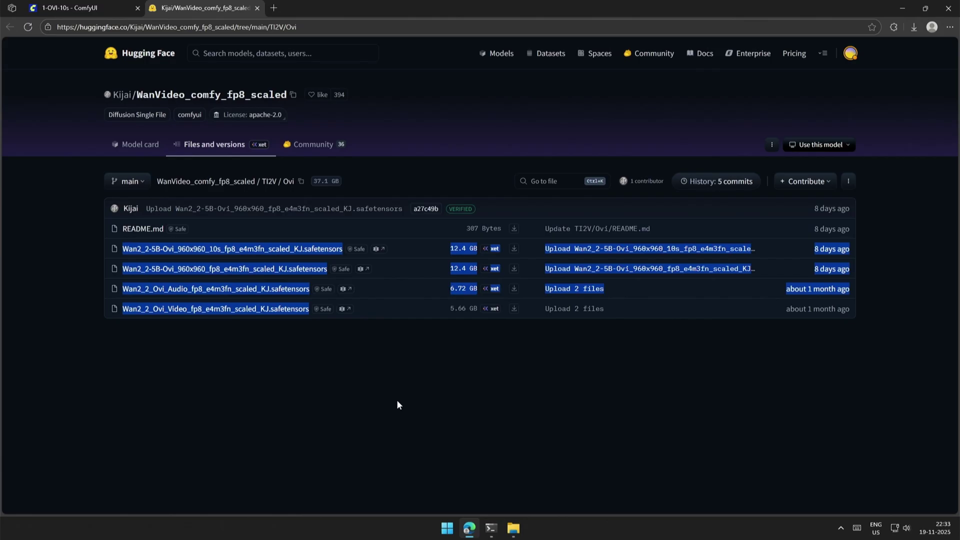
pyautogui.click(370, 396)
pyautogui.moveTo(138, 297); pyautogui.dragTo(917, 325)
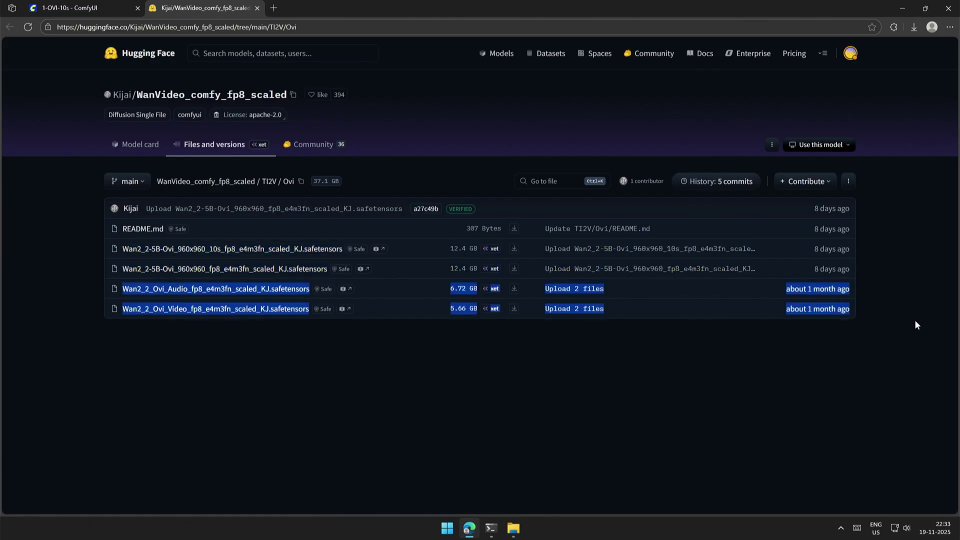
pyautogui.click(853, 372)
pyautogui.moveTo(138, 255); pyautogui.dragTo(881, 272)
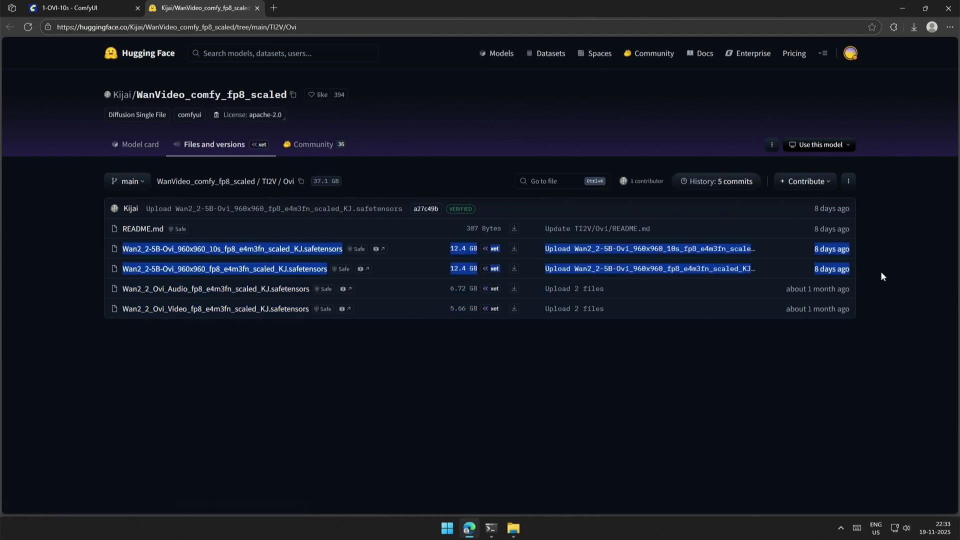
pyautogui.click(881, 274)
pyautogui.moveTo(148, 269); pyautogui.dragTo(495, 273)
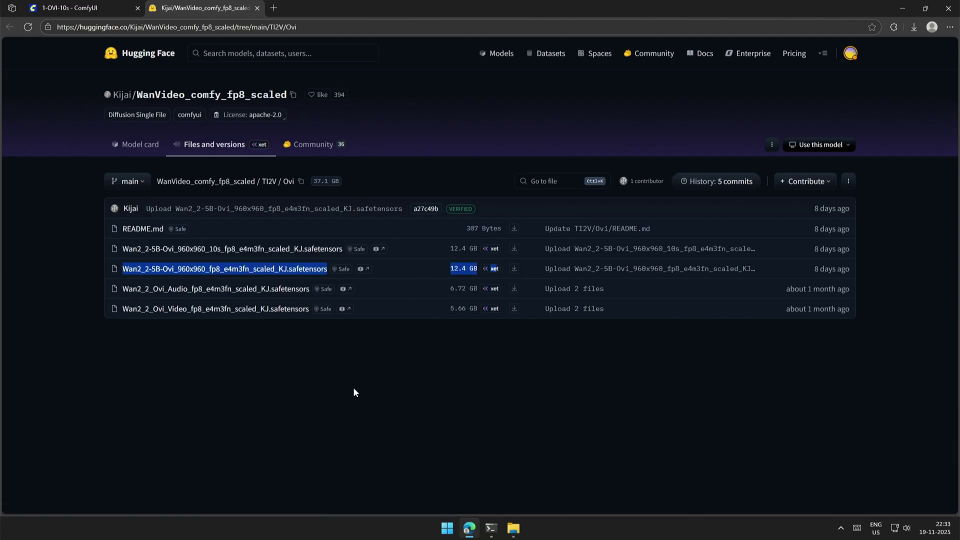
pyautogui.click(354, 391)
pyautogui.click(93, 5)
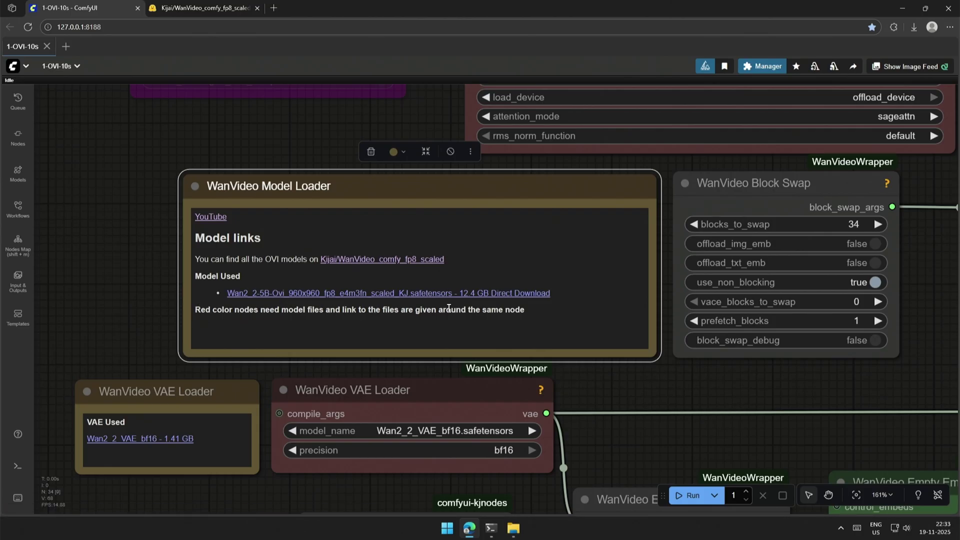
# Step: Enable the bypassed WanVideo Torch Compile Settings node and bypass it again
pyautogui.scroll(-12, 108, 305)
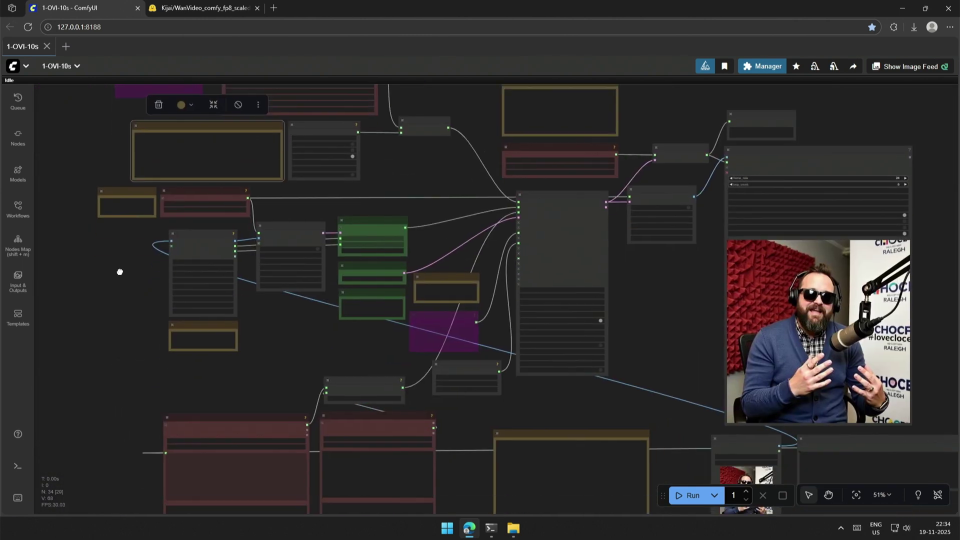
pyautogui.moveTo(120, 272); pyautogui.dragTo(120, 173)
pyautogui.moveTo(304, 243); pyautogui.dragTo(315, 478)
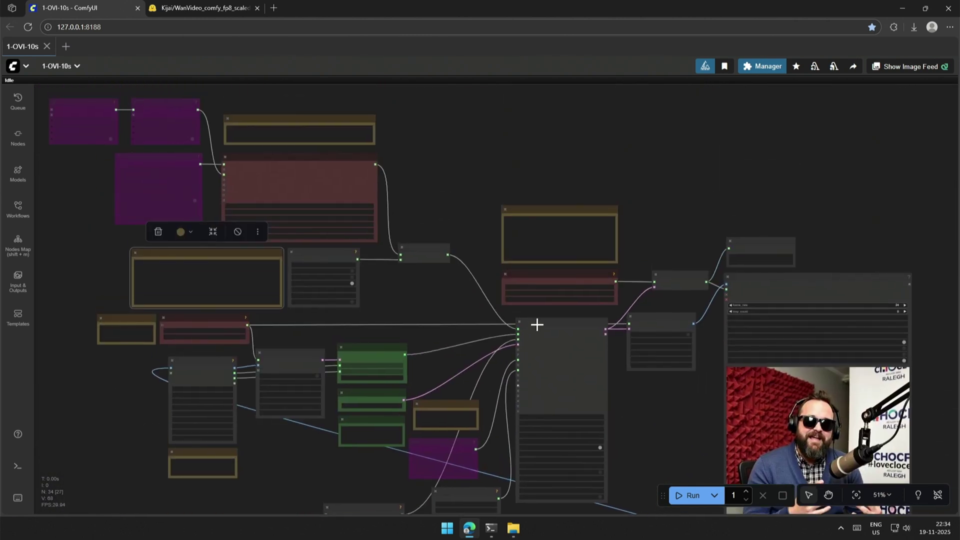
pyautogui.press('.')
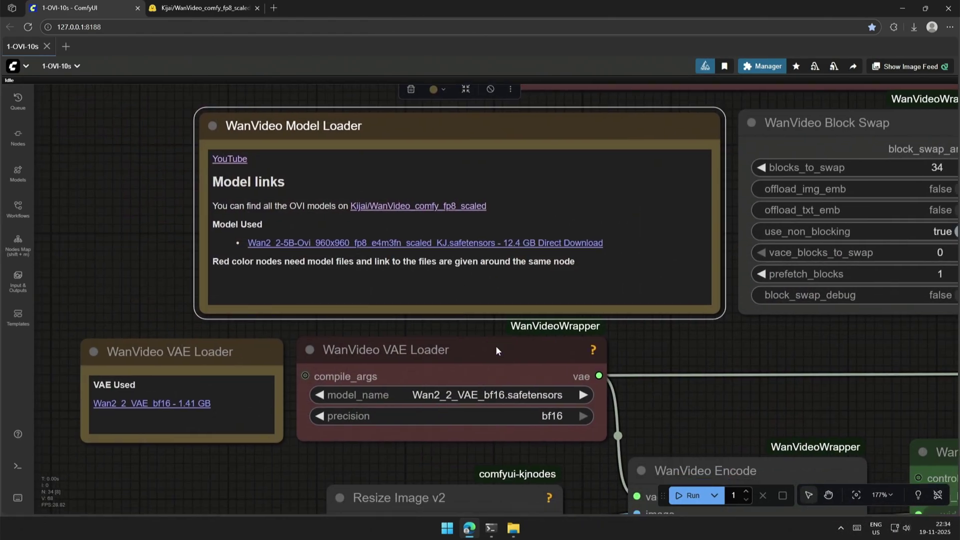
pyautogui.scroll(-3, 484, 332)
pyautogui.scroll(5, 228, 292)
pyautogui.click(213, 272)
pyautogui.click(269, 239)
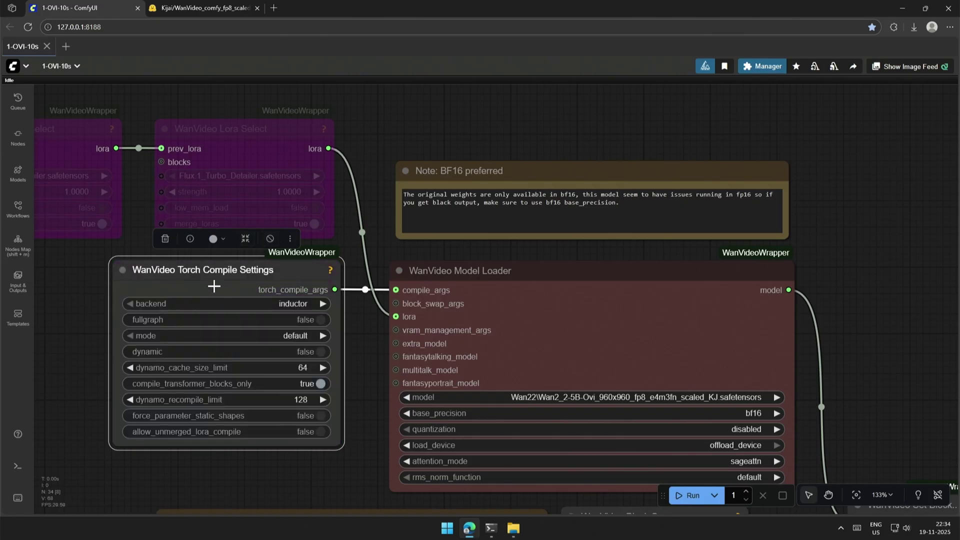
pyautogui.click(269, 239)
# Step: Remove the bypass from the WanVideo Lora Select node connected directly to the WanVideo Model Loader
pyautogui.moveTo(91, 327)
pyautogui.mouseDown()
pyautogui.moveTo(189, 362)
pyautogui.moveTo(257, 423)
pyautogui.mouseUp()
pyautogui.click(412, 213)
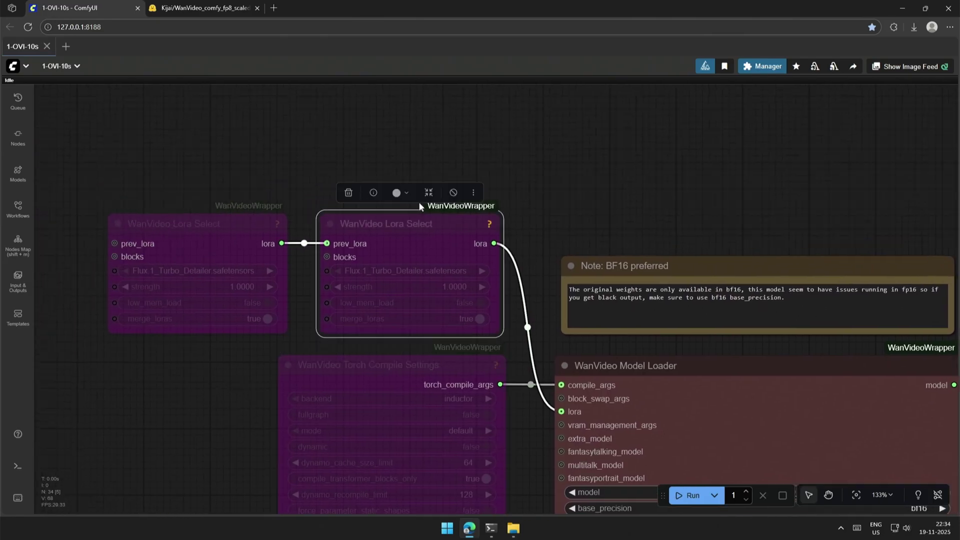
pyautogui.click(454, 193)
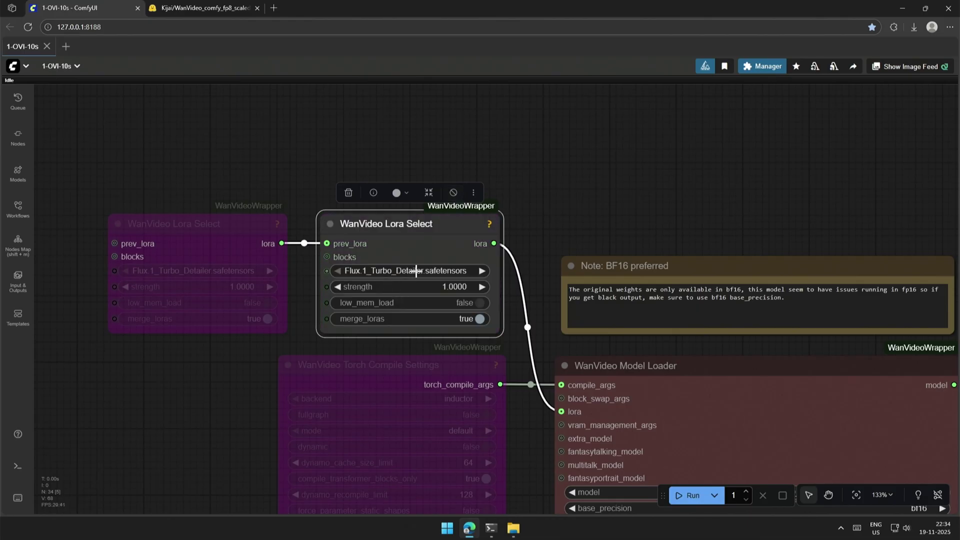
# Step: Check the available attention_mode options of the WanVideo Model Loader without changing the selection
pyautogui.scroll(-5, 450, 199)
pyautogui.hscroll(6, 579, 352)
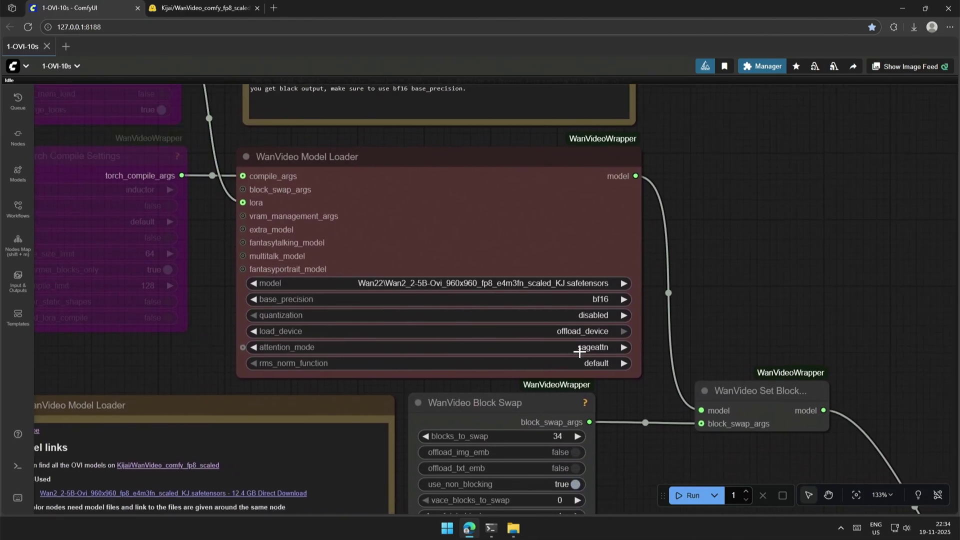
pyautogui.click(579, 348)
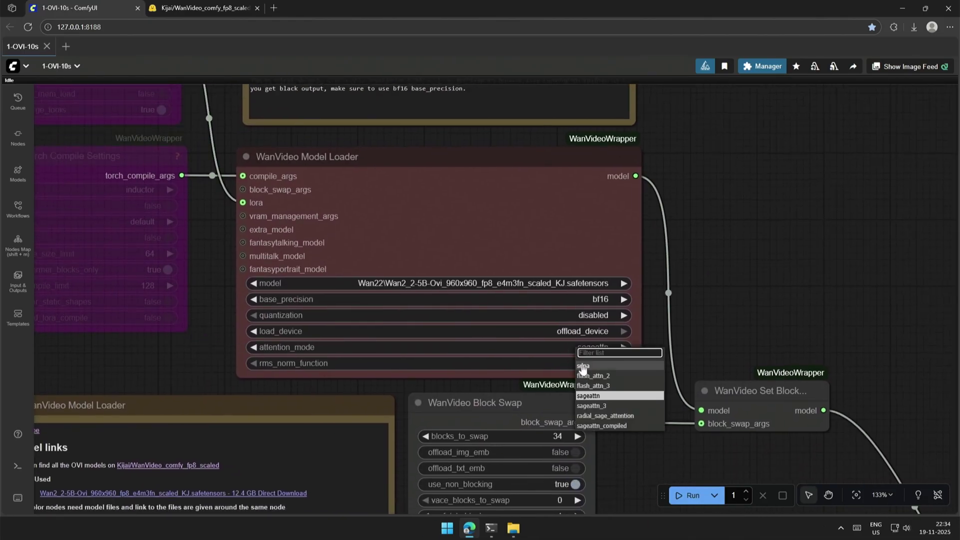
pyautogui.click(543, 347)
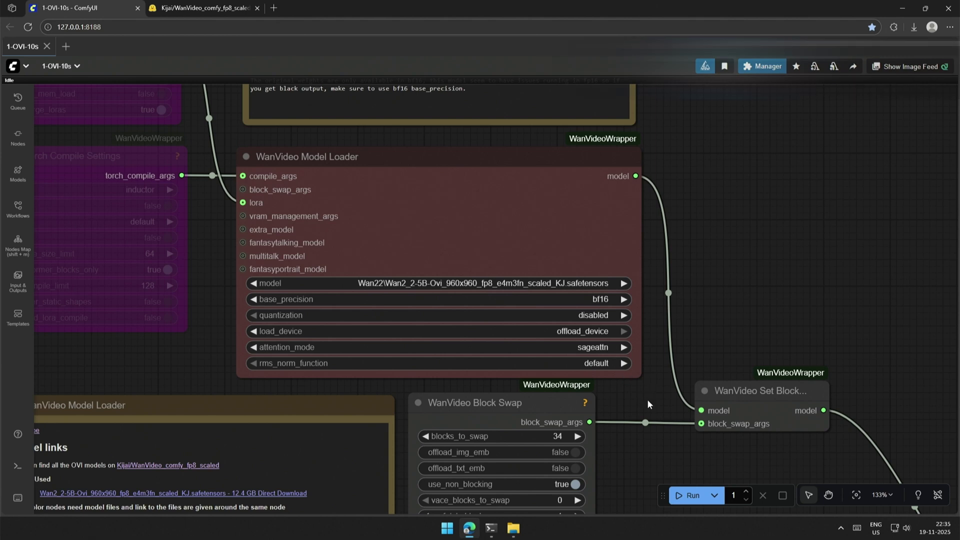
# Step: Examine the WanVideo Block Swap settings, and the WanVideo VAE Loader with its download note
pyautogui.scroll(-2, 647, 399)
pyautogui.scroll(-1, 636, 454)
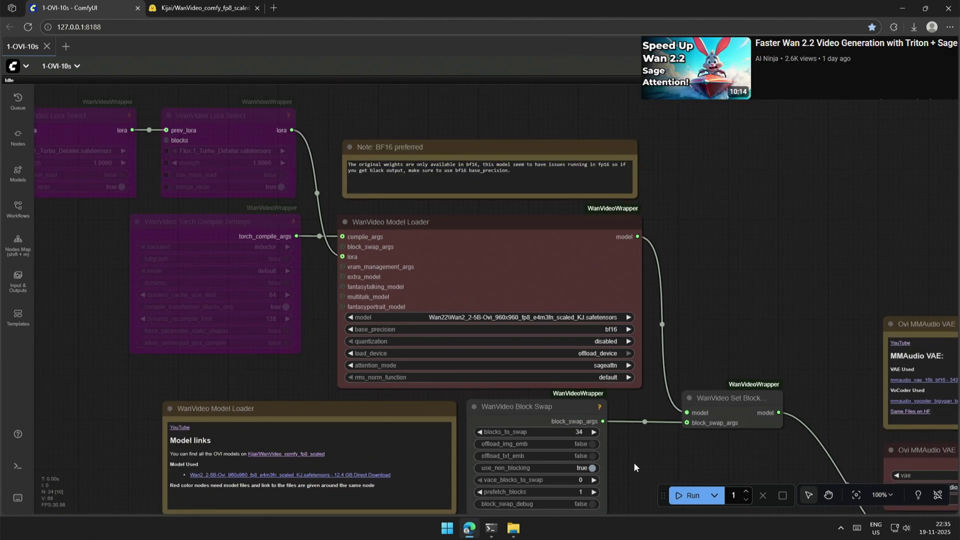
pyautogui.moveTo(634, 456); pyautogui.dragTo(630, 444)
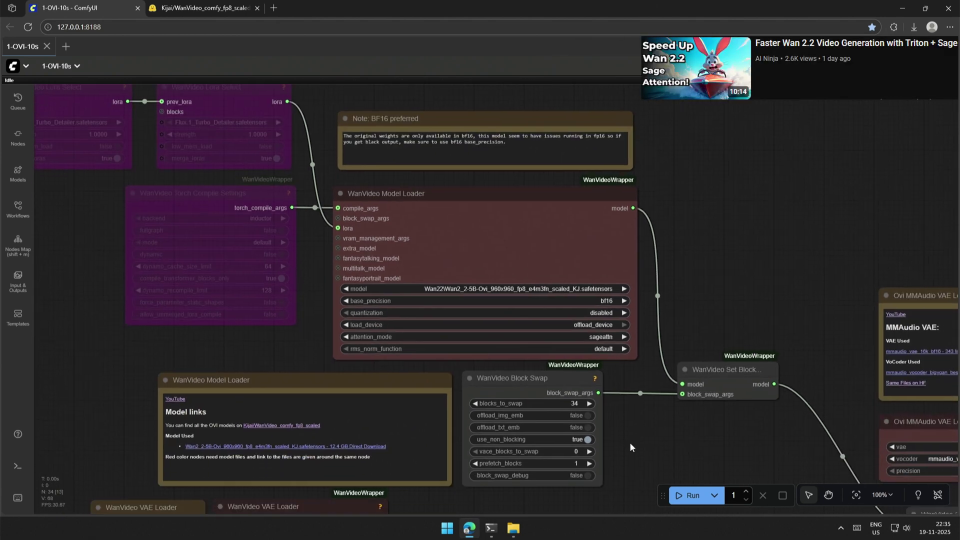
pyautogui.click(544, 391)
pyautogui.scroll(3, 563, 428)
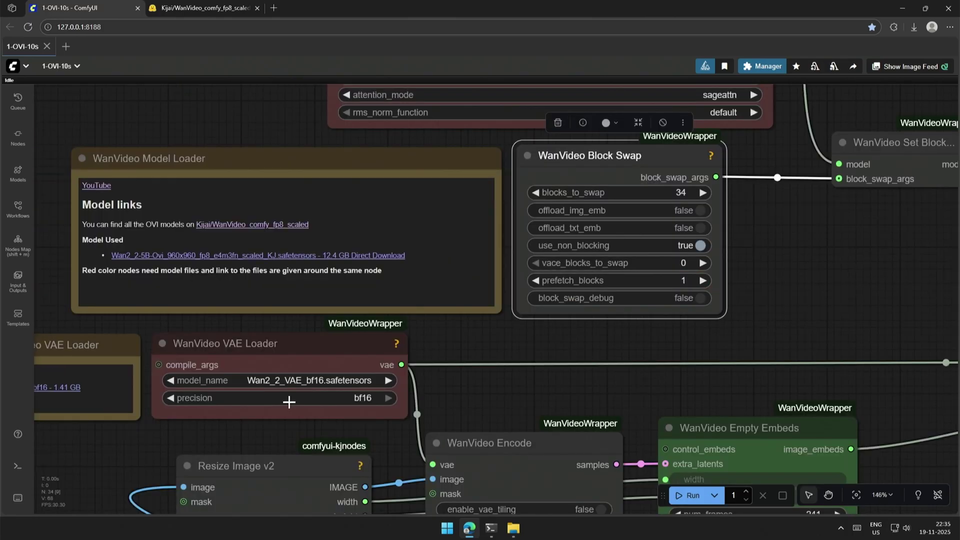
pyautogui.click(271, 356)
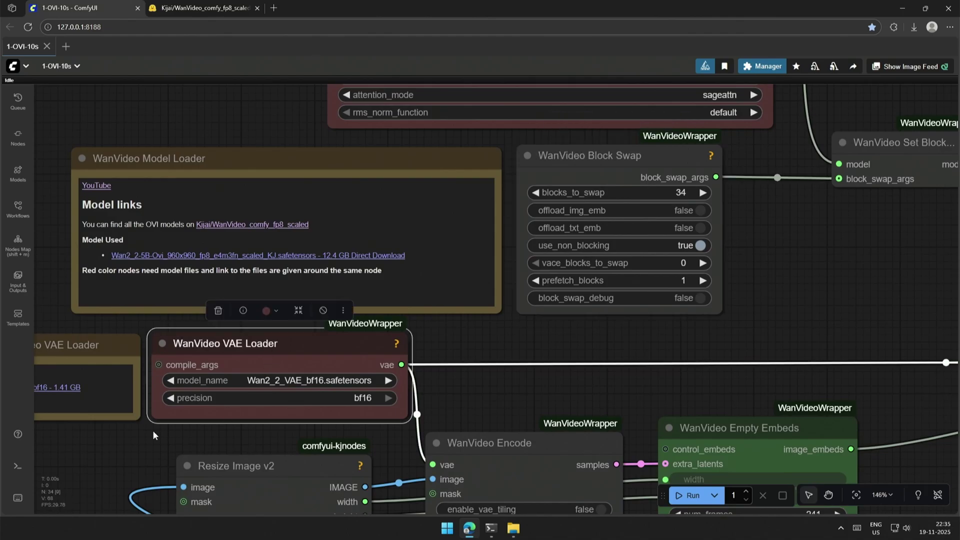
pyautogui.moveTo(152, 436); pyautogui.dragTo(329, 431)
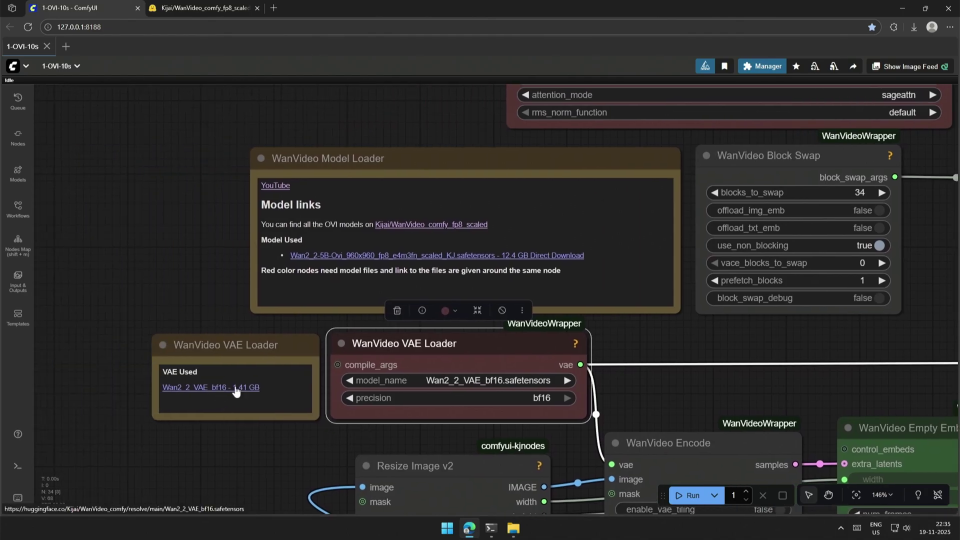
# Step: Open the Hugging Face page with the same files linked in the Ovi MMAudio VAE Loader note
pyautogui.scroll(-4, 355, 425)
pyautogui.moveTo(355, 425); pyautogui.dragTo(407, 433)
pyautogui.scroll(2, 407, 434)
pyautogui.moveTo(870, 380); pyautogui.dragTo(390, 370)
pyautogui.click(443, 324)
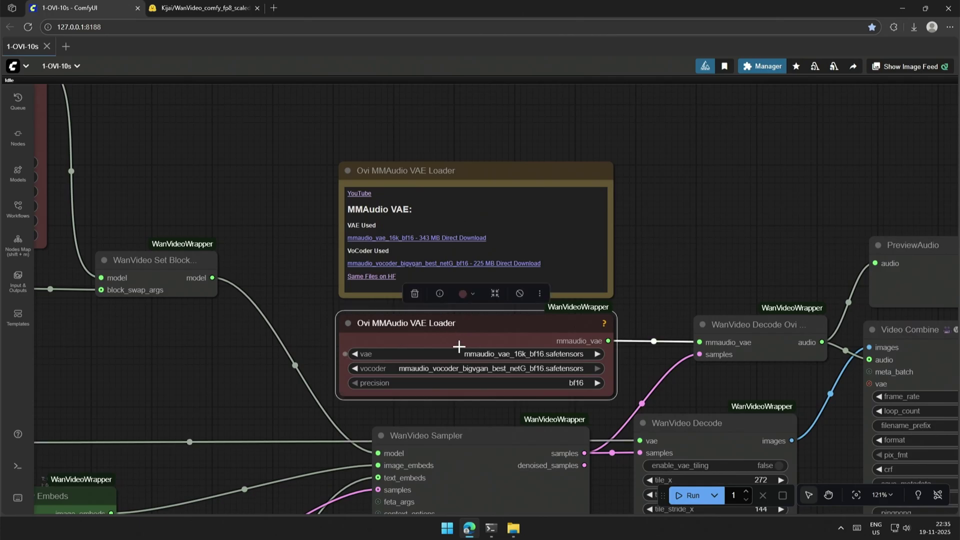
pyautogui.click(319, 254)
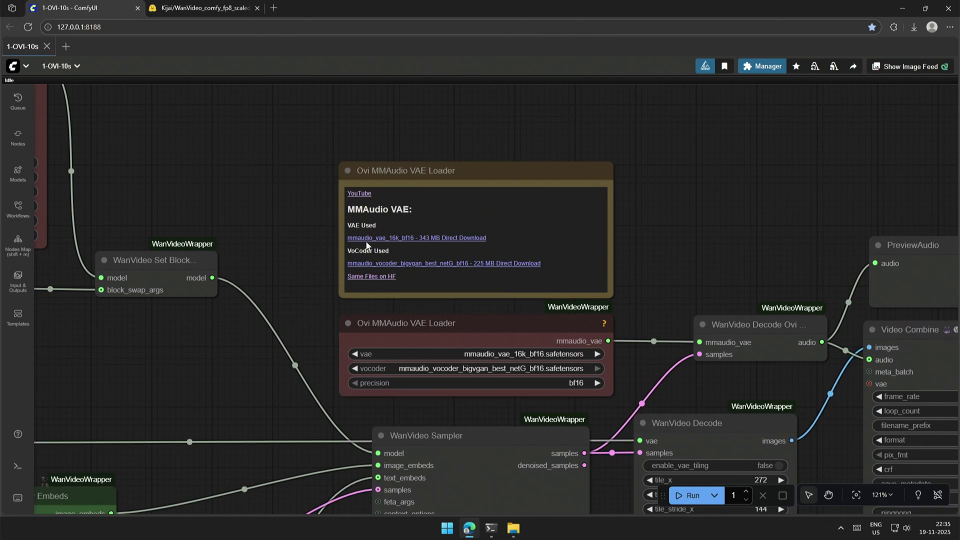
pyautogui.click(379, 277)
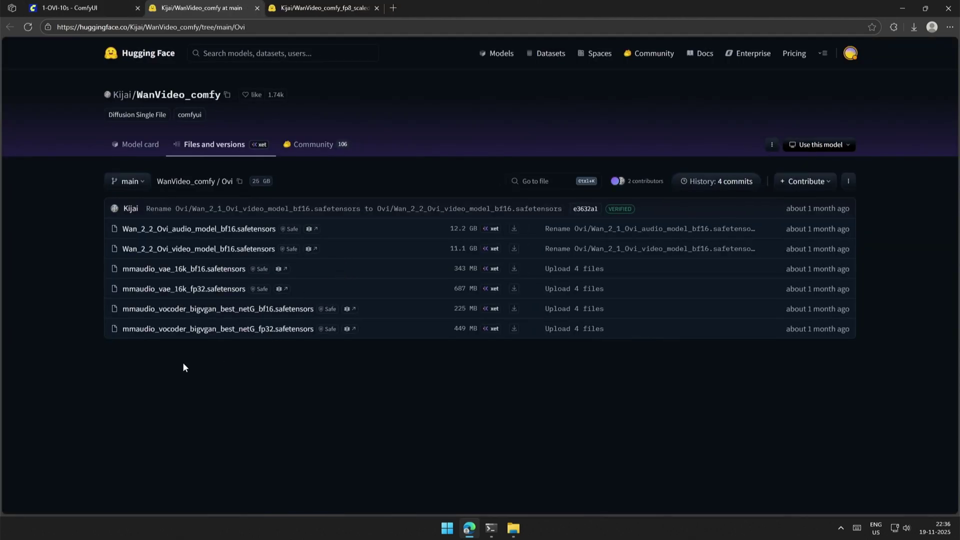
# Step: Compare the bf16 and fp32 versions of the mmaudio VAE and vocoder files, and return to the ComfyUI workflow
pyautogui.moveTo(86, 316); pyautogui.dragTo(511, 308)
pyautogui.moveTo(91, 286); pyautogui.dragTo(489, 270)
pyautogui.moveTo(83, 286); pyautogui.dragTo(247, 290)
pyautogui.moveTo(102, 330); pyautogui.dragTo(353, 341)
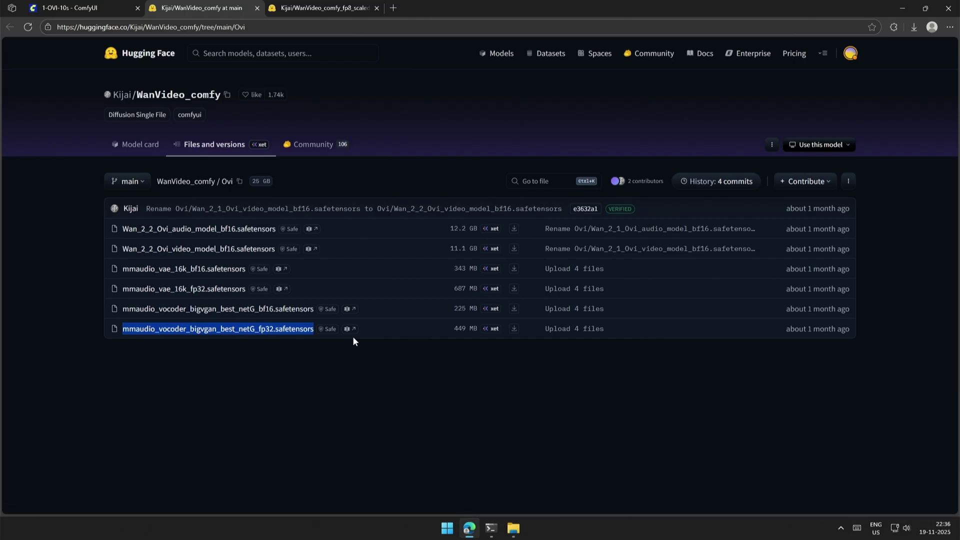
pyautogui.click(285, 372)
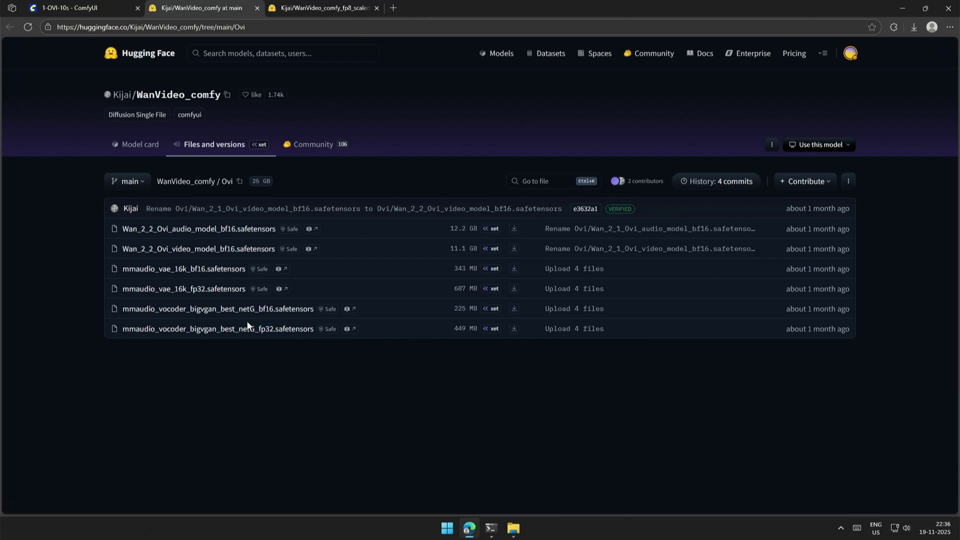
pyautogui.click(64, 7)
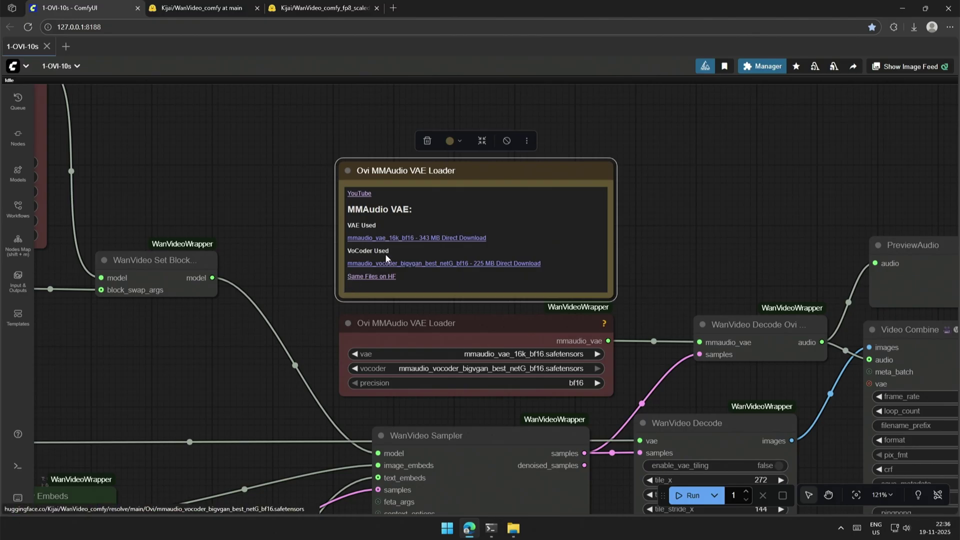
# Step: Switch to File Explorer and locate the mmaudio folder inside the models folder
pyautogui.hotkey('alt', 'Tab')
pyautogui.click(775, 310)
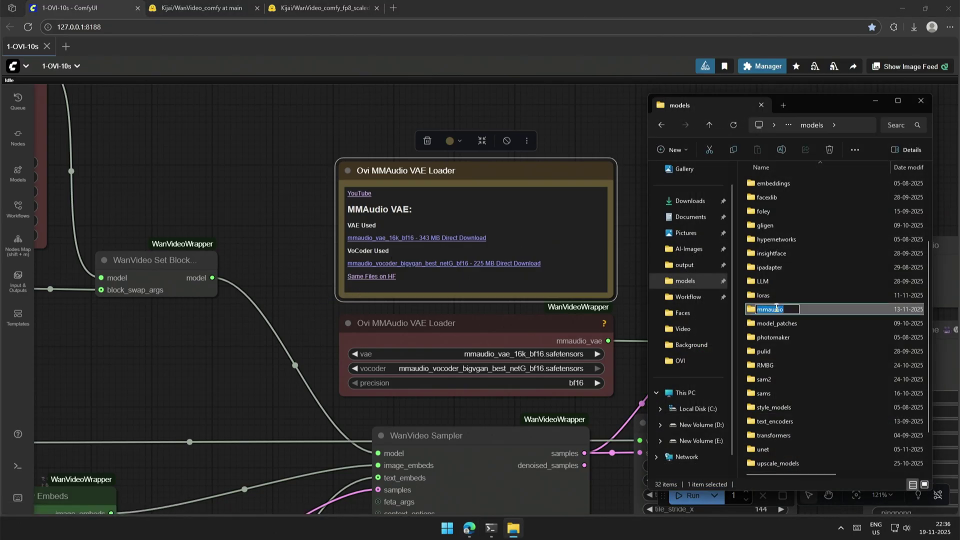
# Step: Examine the num_frames and MMAudio length settings alongside the Audio latent note for 5-second and 10-second videos
pyautogui.moveTo(150, 475); pyautogui.dragTo(238, 457)
pyautogui.moveTo(551, 284); pyautogui.dragTo(541, 282)
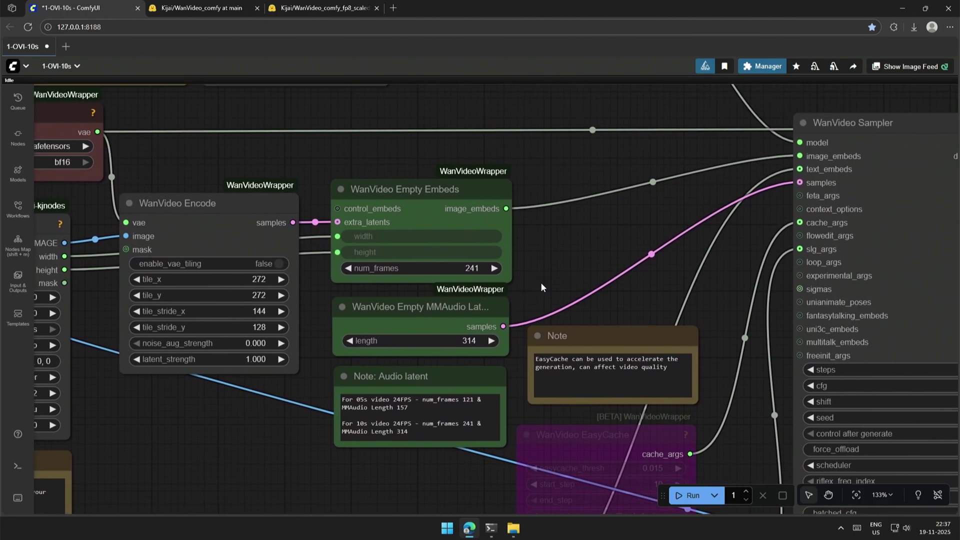
pyautogui.scroll(6, 467, 277)
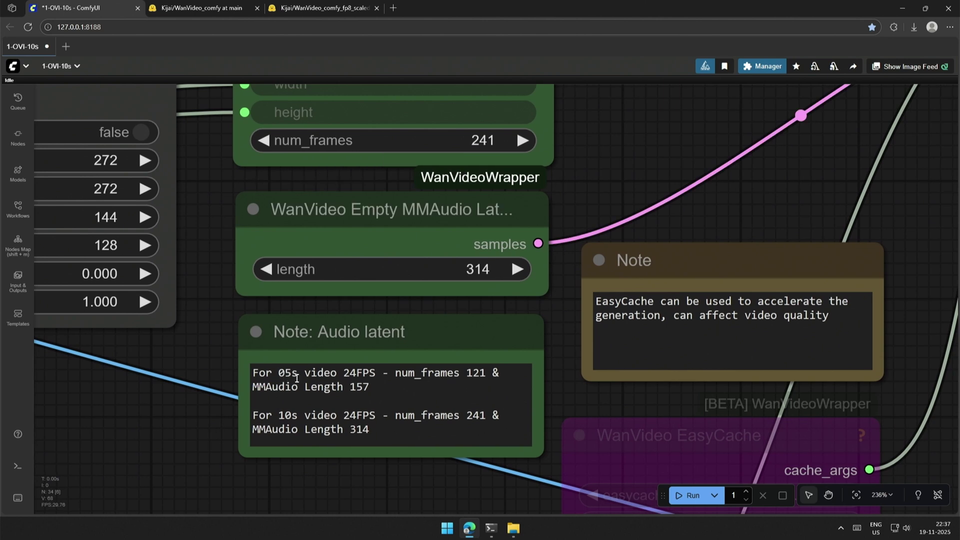
pyautogui.moveTo(560, 369); pyautogui.dragTo(552, 420)
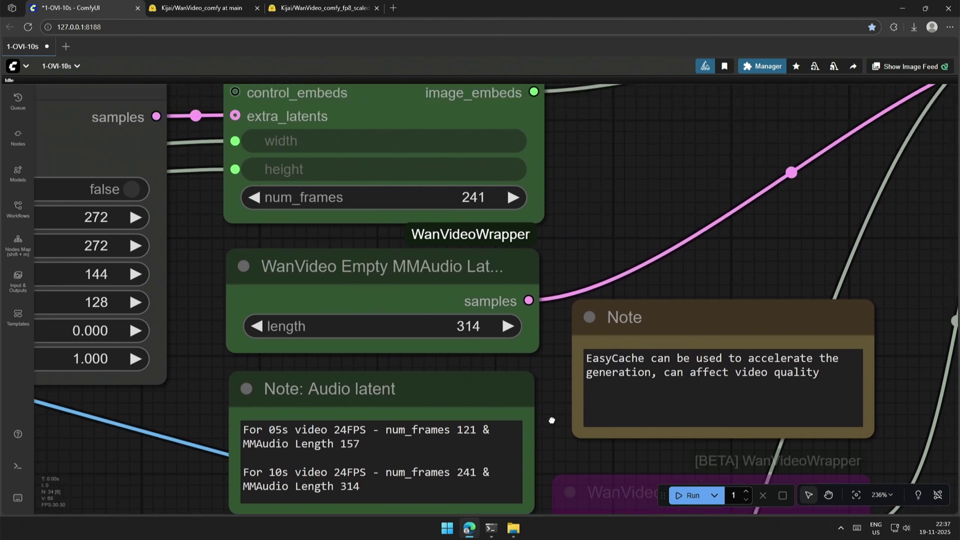
pyautogui.click(406, 430)
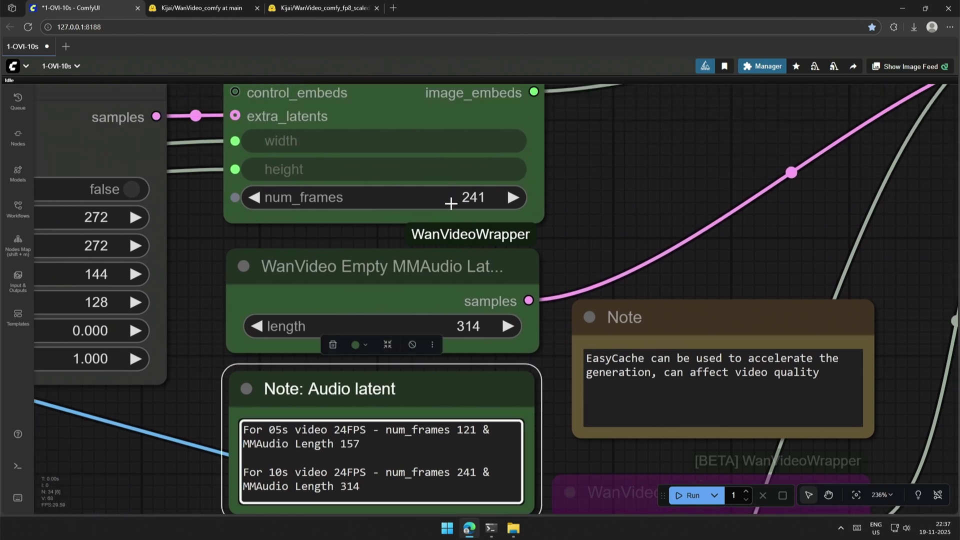
pyautogui.click(347, 444)
pyautogui.scroll(-1, 200, 495)
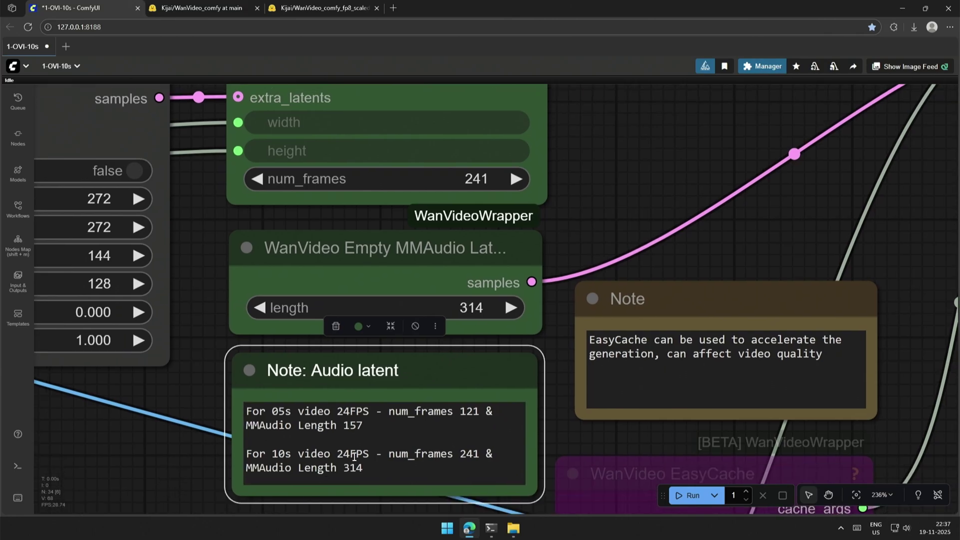
pyautogui.click(473, 454)
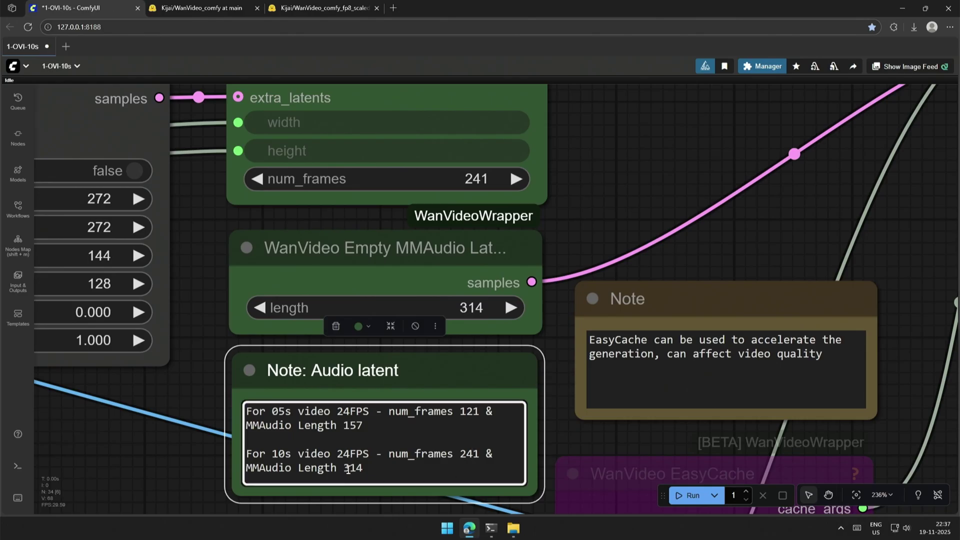
# Step: Review both WanVideo TextEncode Cached nodes and the note offering the bf16 and fp8 text encoder downloads
pyautogui.scroll(-5, 351, 473)
pyautogui.scroll(-6, 449, 254)
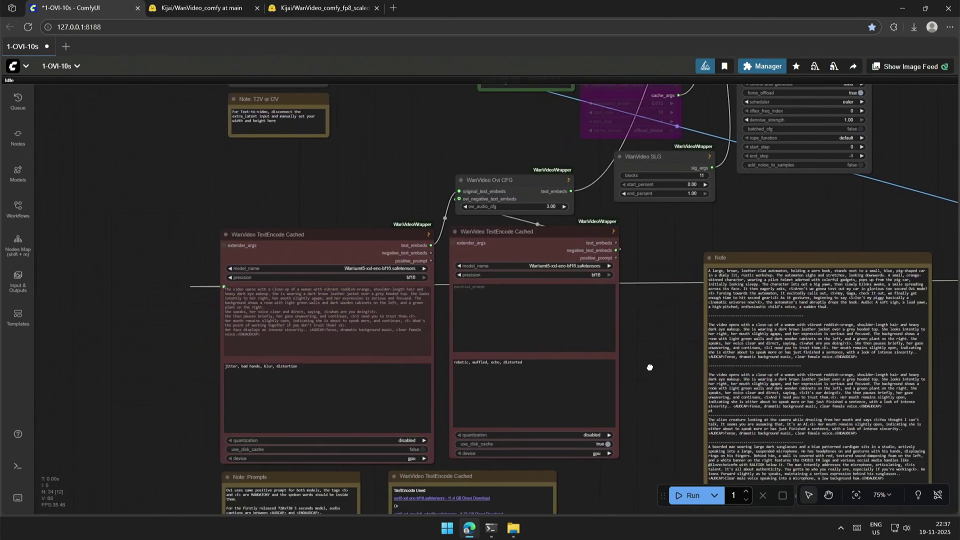
pyautogui.scroll(3, 412, 167)
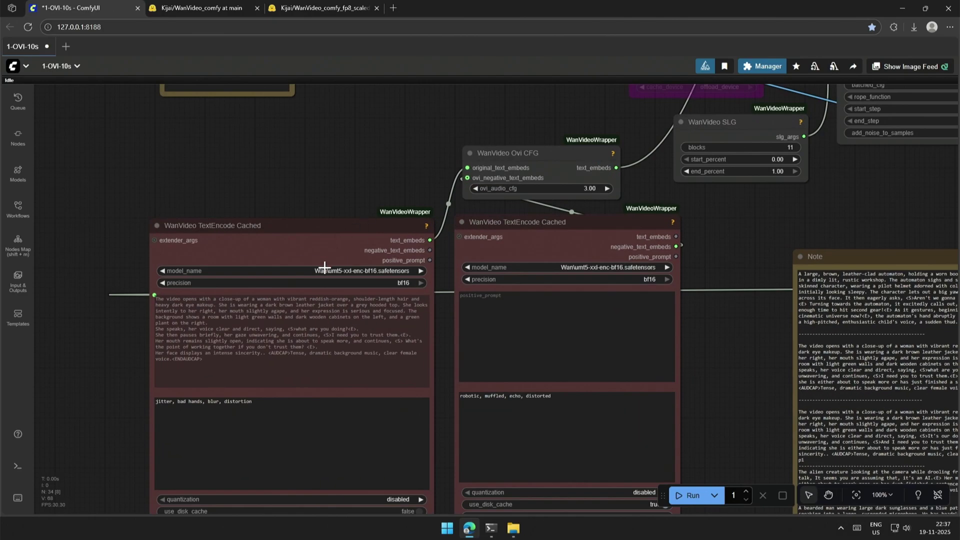
pyautogui.scroll(1, 292, 343)
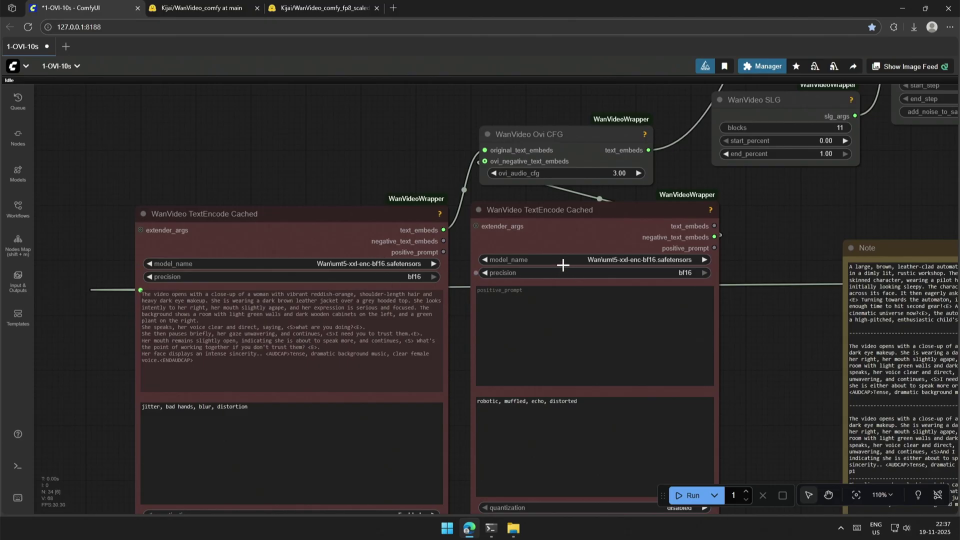
pyautogui.moveTo(462, 417); pyautogui.dragTo(502, 229)
pyautogui.scroll(5, 455, 478)
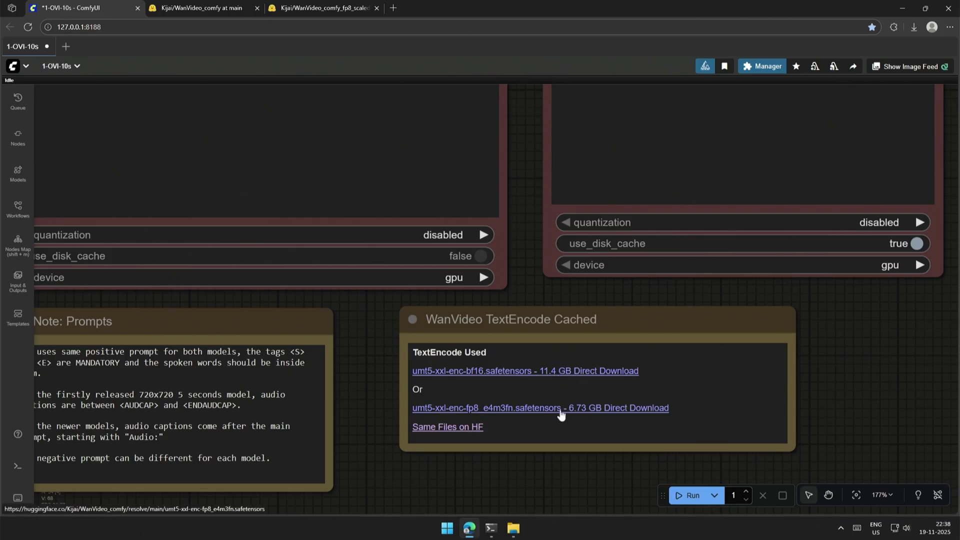
pyautogui.scroll(-3, 532, 266)
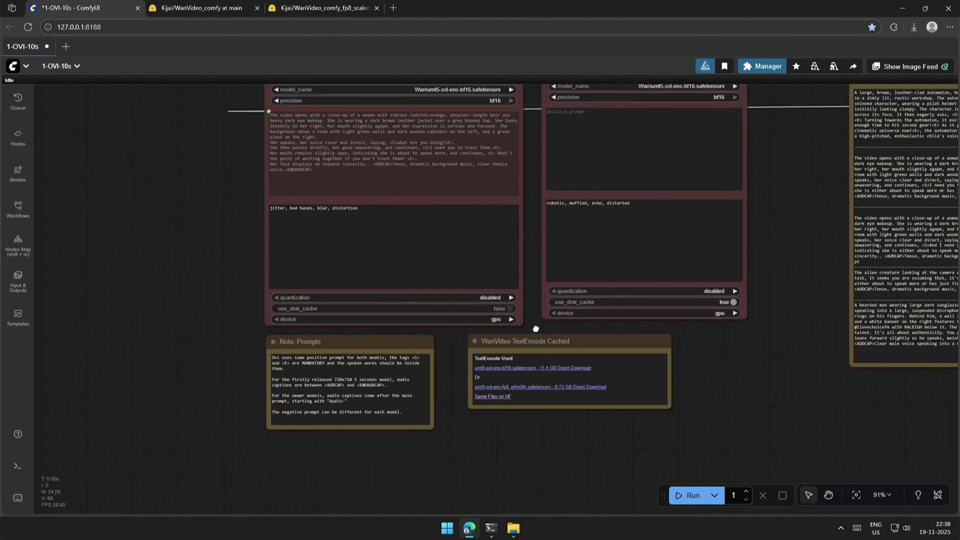
# Step: Inspect the Load Image node and the prompt in the Text Multiline node
pyautogui.scroll(2, 353, 217)
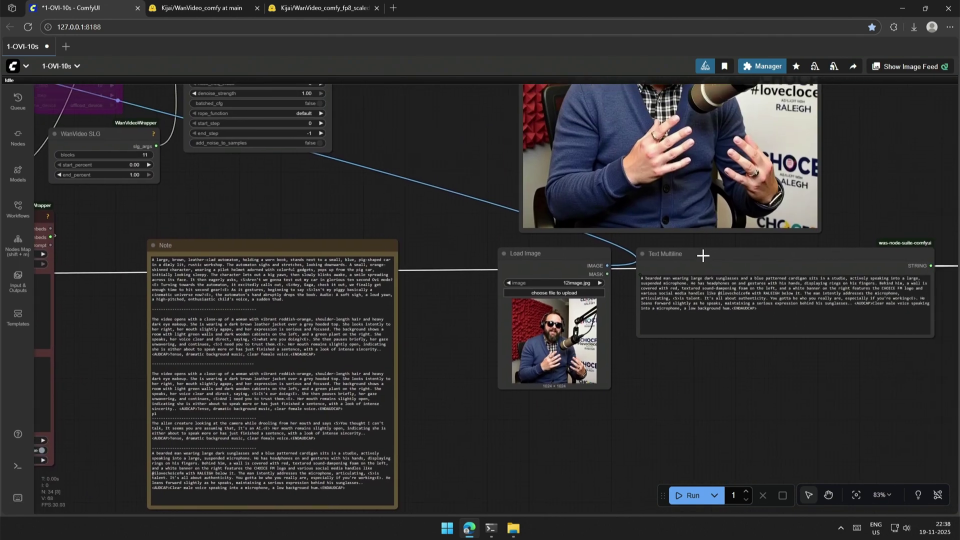
pyautogui.click(702, 255)
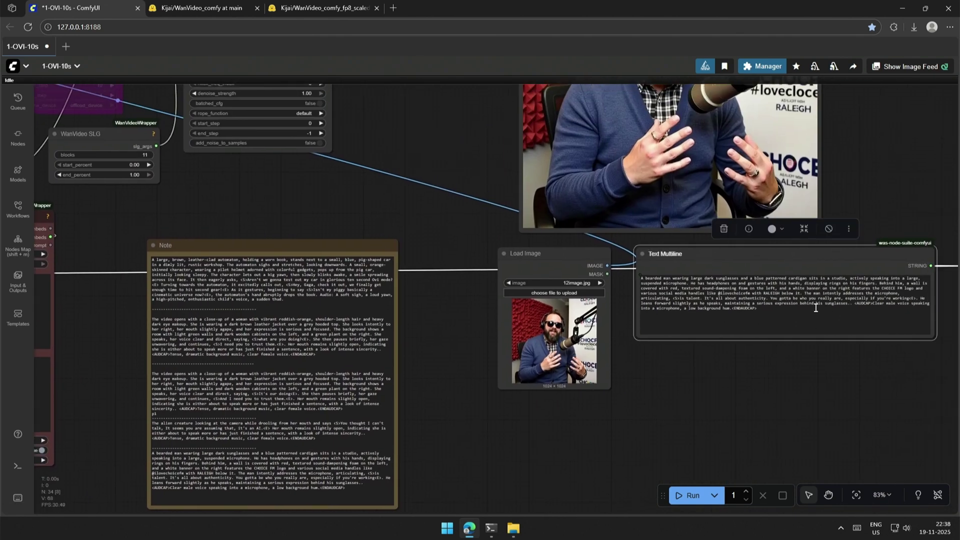
pyautogui.scroll(3, 800, 311)
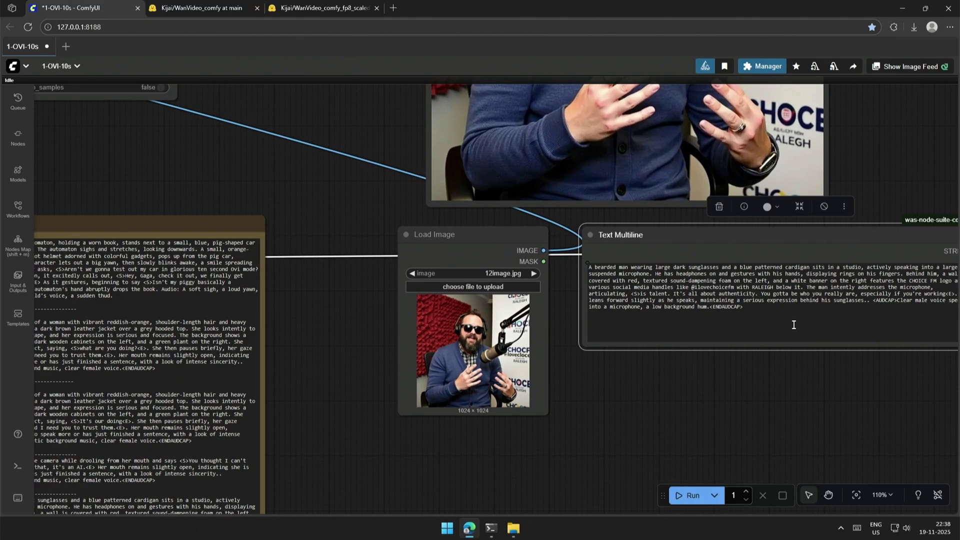
pyautogui.scroll(-3, 790, 343)
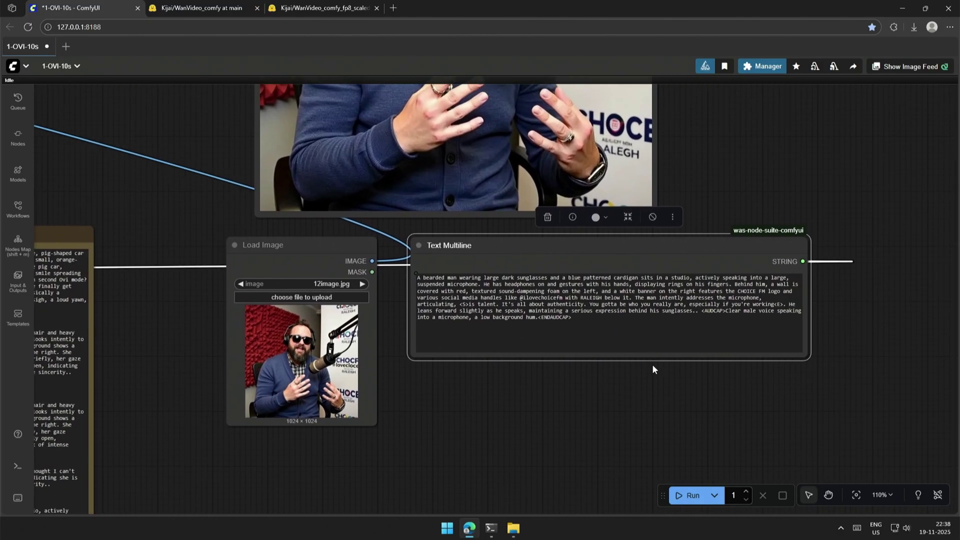
pyautogui.hscroll(-10, 610, 412)
# Step: Compare the positive prompt in the first WanVideo TextEncode Cached node with the sample prompts in the large Note
pyautogui.scroll(-3, 610, 411)
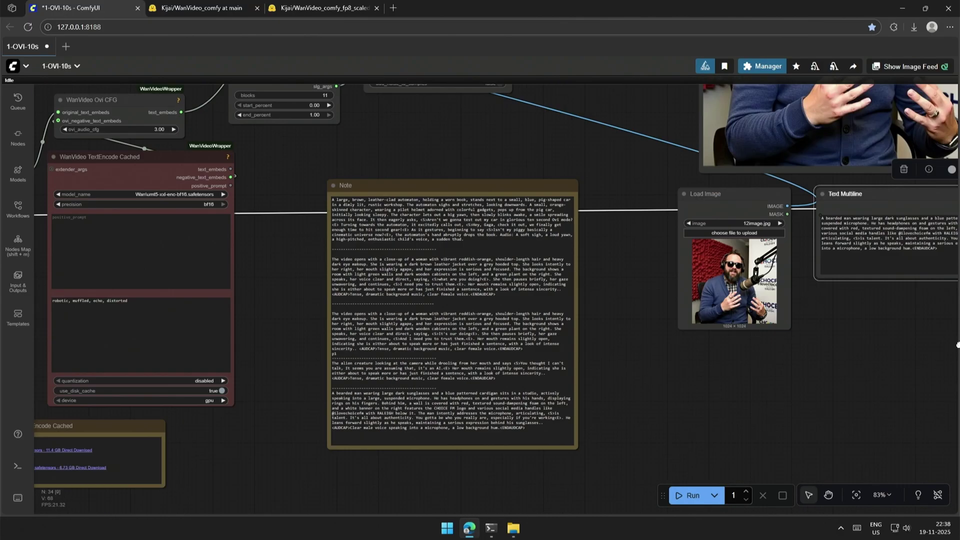
pyautogui.hscroll(-10, 380, 330)
pyautogui.scroll(4, 350, 320)
pyautogui.click(297, 323)
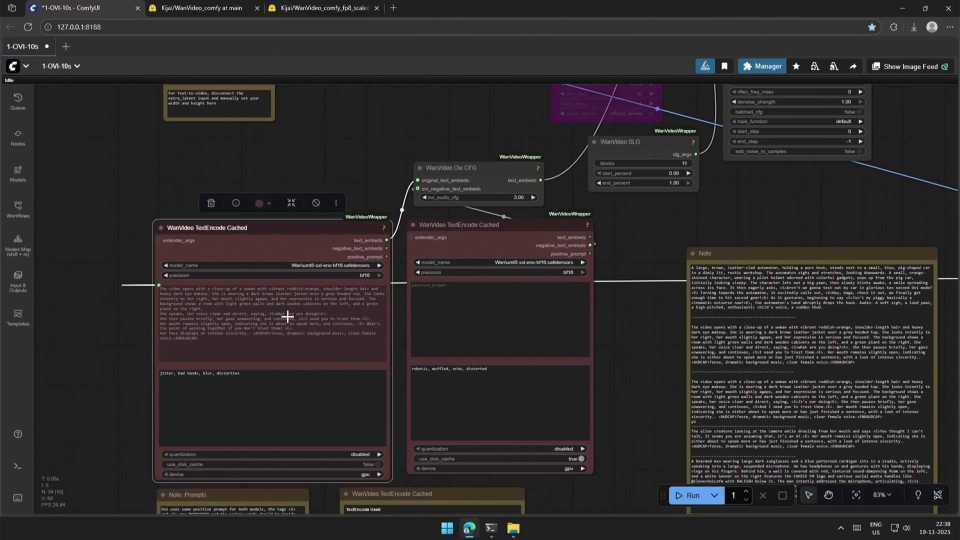
pyautogui.scroll(-1, 257, 354)
pyautogui.hscroll(5, 257, 353)
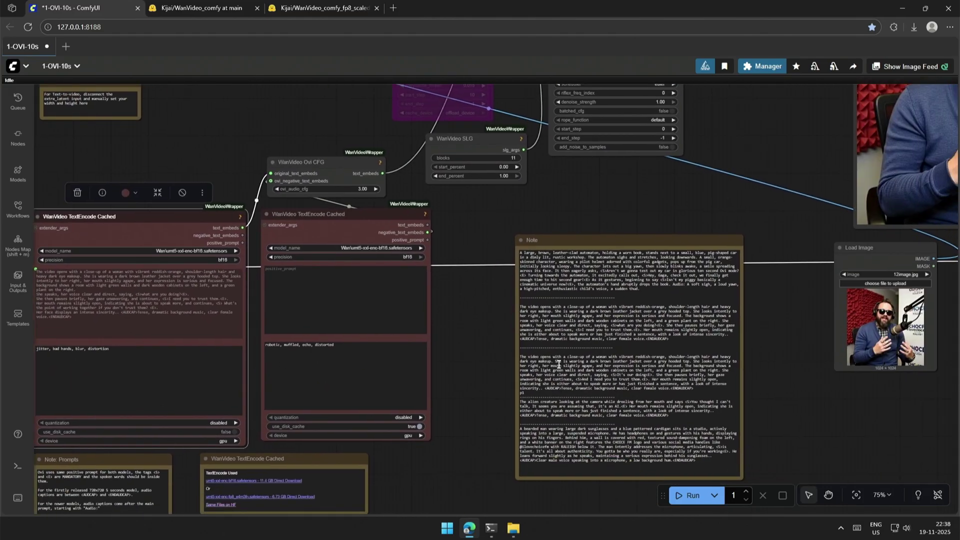
pyautogui.write('i')
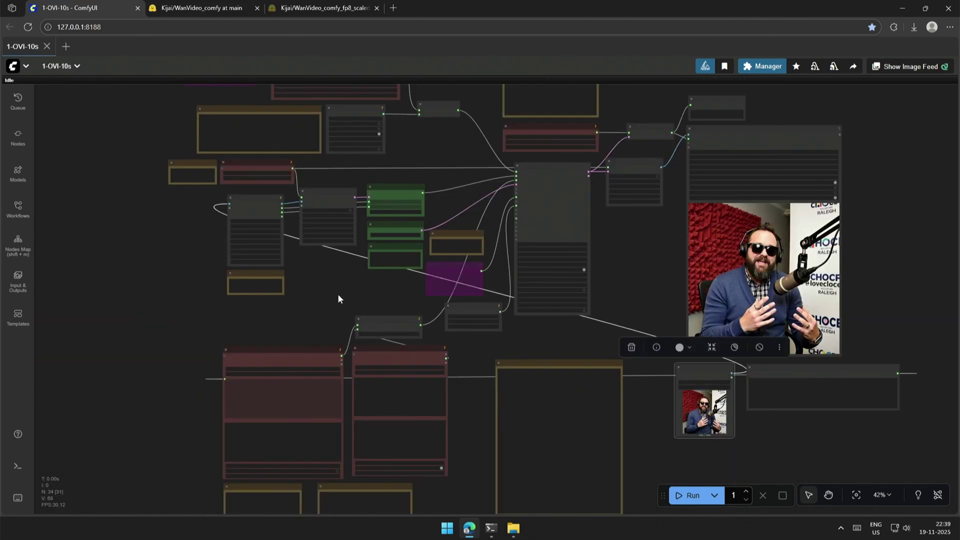
# Step: Examine the Resize Image v2 and WanVideo Encode settings and the inputs of the WanVideo Sampler
pyautogui.scroll(5, 433, 317)
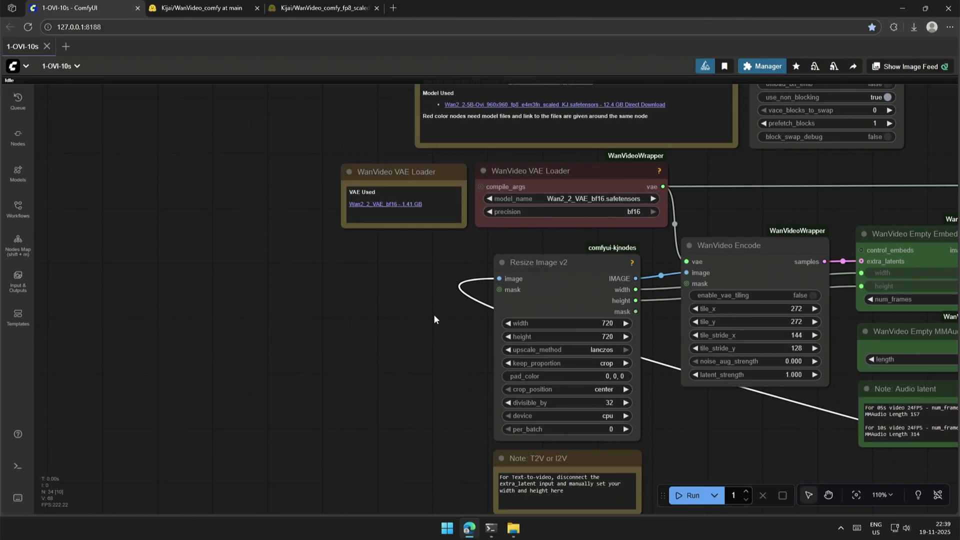
pyautogui.scroll(6, 433, 314)
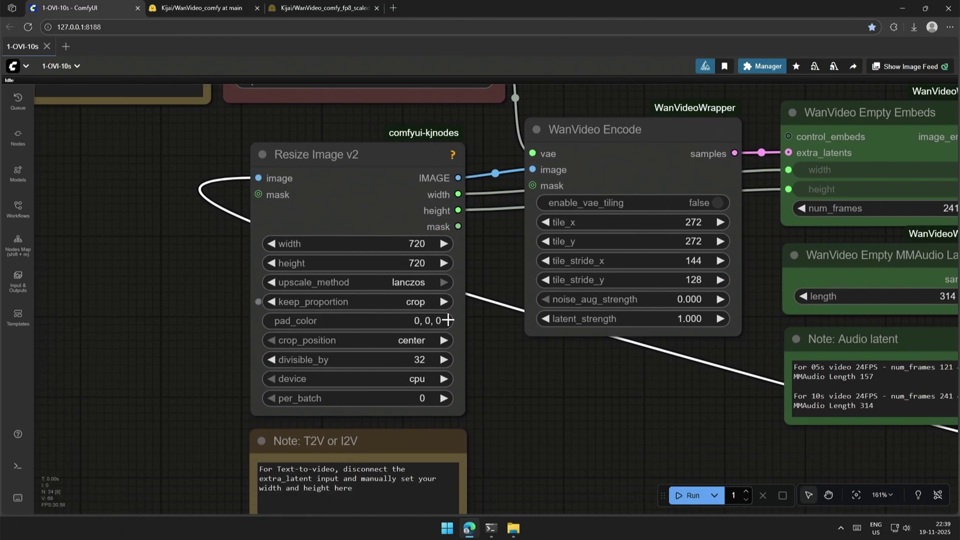
pyautogui.scroll(-5, 546, 430)
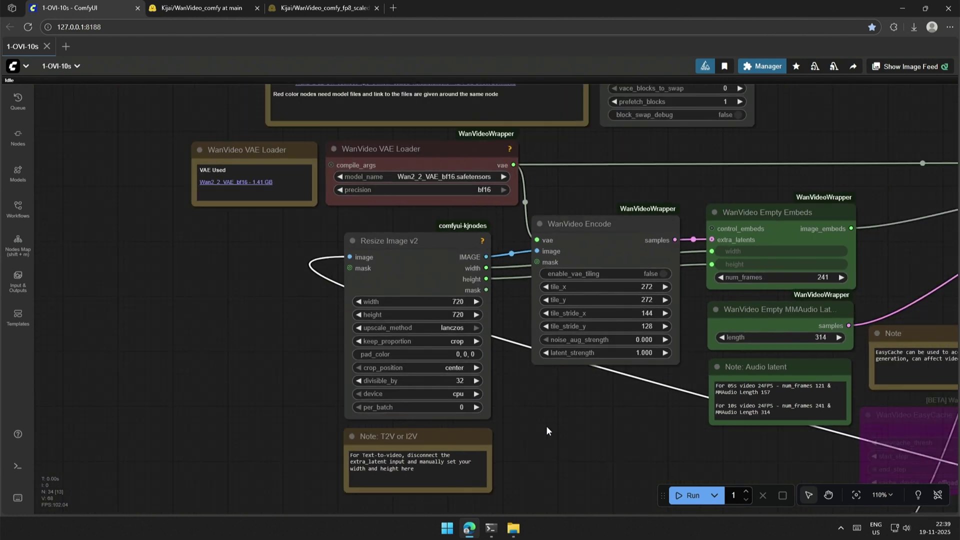
pyautogui.scroll(-3, 550, 396)
pyautogui.moveTo(600, 346); pyautogui.dragTo(394, 346)
pyautogui.scroll(3, 481, 326)
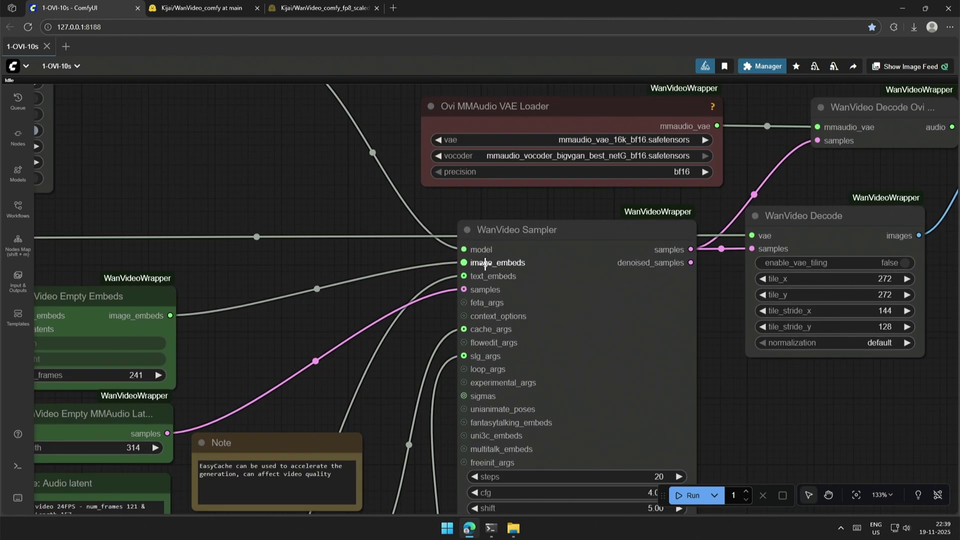
# Step: Enable the WanVideo EasyCache node, bypass it again, and save the workflow
pyautogui.moveTo(365, 413); pyautogui.dragTo(397, 178)
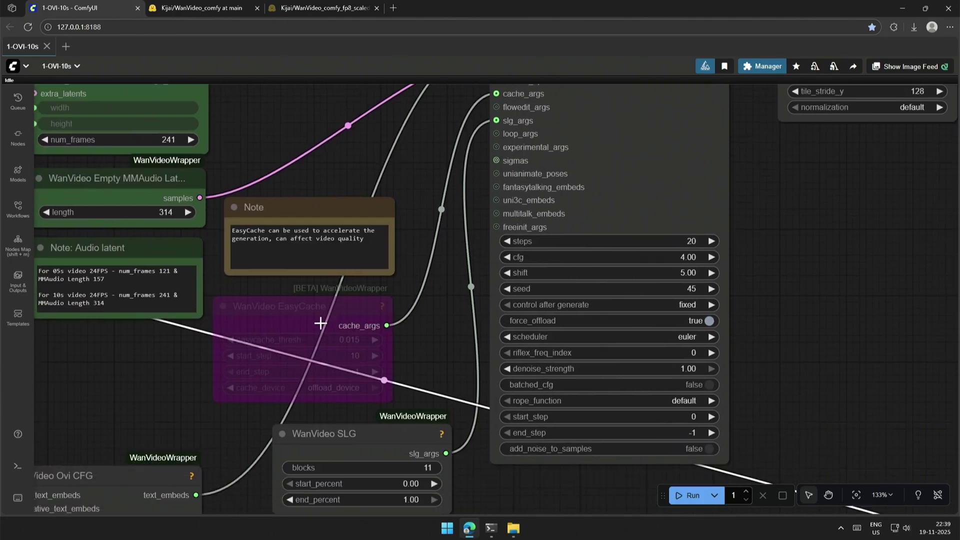
pyautogui.click(288, 312)
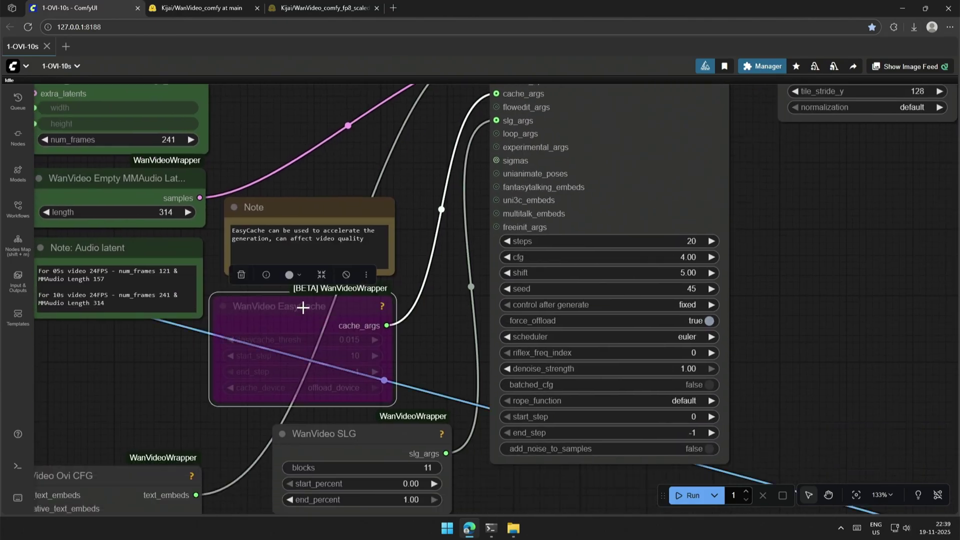
pyautogui.click(347, 275)
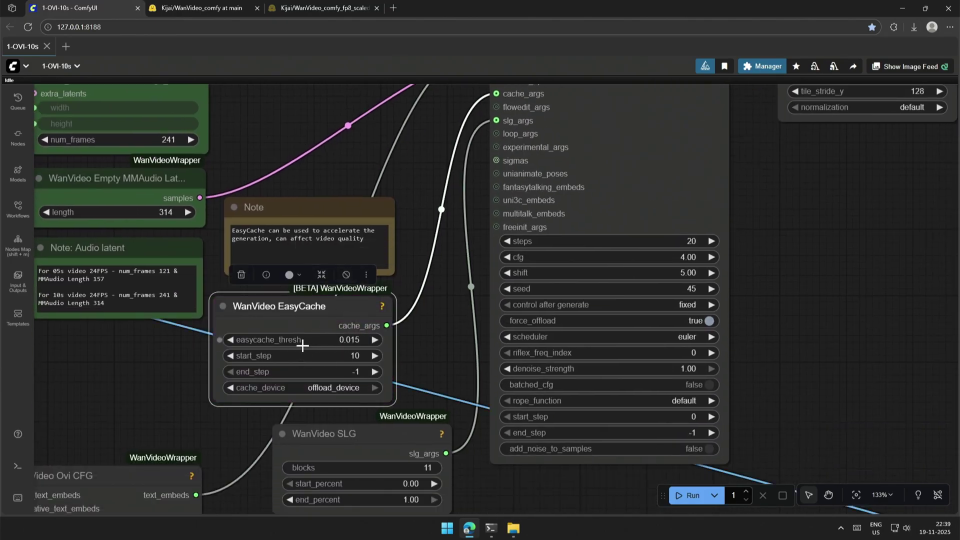
pyautogui.click(345, 276)
pyautogui.hotkey('ctrl', 's')
pyautogui.click(403, 285)
# Step: Review the steps, cfg, shift, seed and scheduler settings of the WanVideo Sampler
pyautogui.scroll(-2, 400, 242)
pyautogui.scroll(-2, 401, 241)
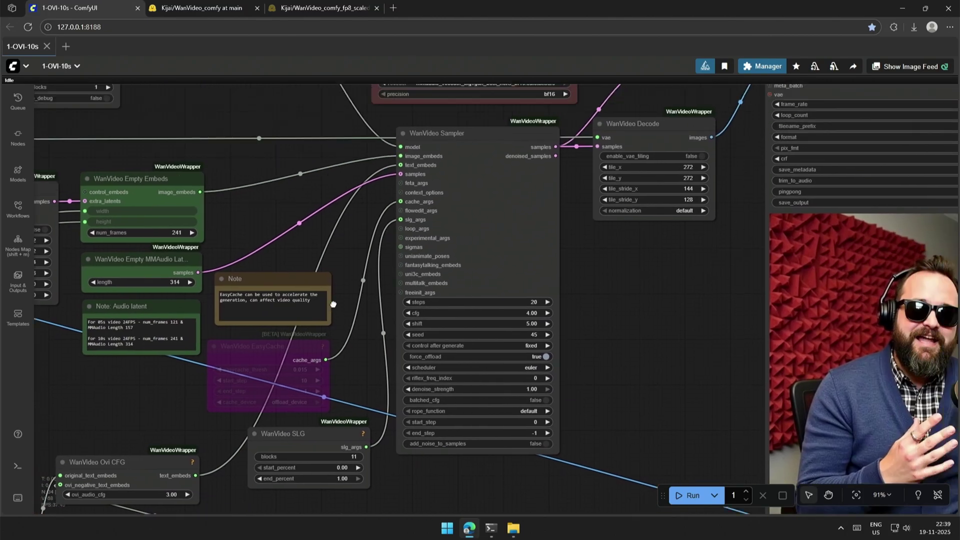
pyautogui.moveTo(620, 310); pyautogui.dragTo(456, 312)
pyautogui.scroll(3, 456, 312)
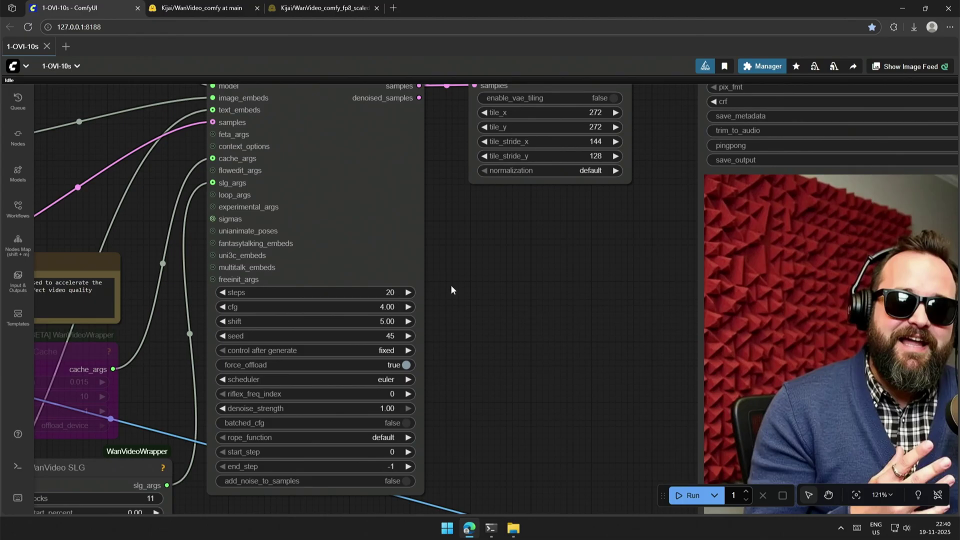
pyautogui.scroll(-2, 484, 274)
pyautogui.moveTo(485, 272); pyautogui.dragTo(470, 349)
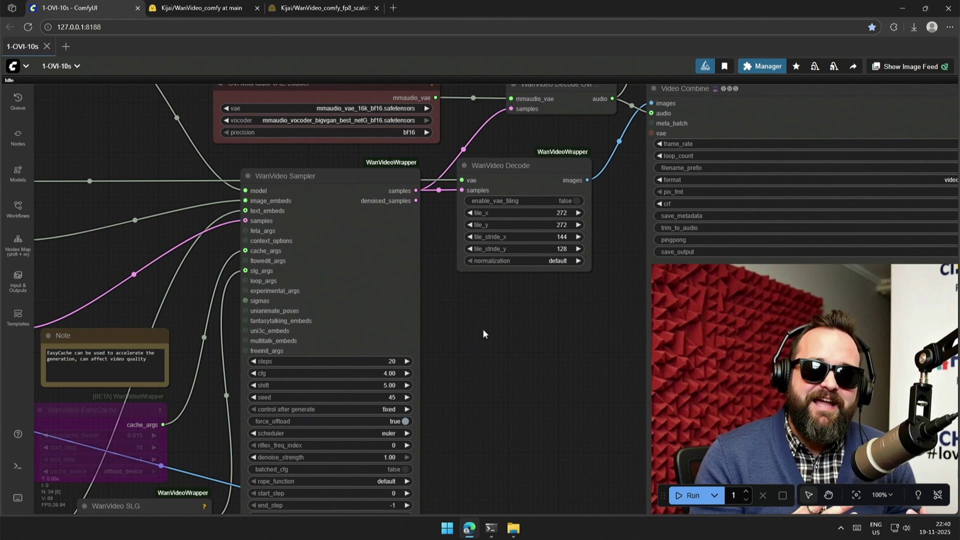
# Step: Examine the WanVideo Decode, Video Combine and PreviewAudio nodes that produce the video and audio output
pyautogui.scroll(-3, 455, 368)
pyautogui.click(495, 244)
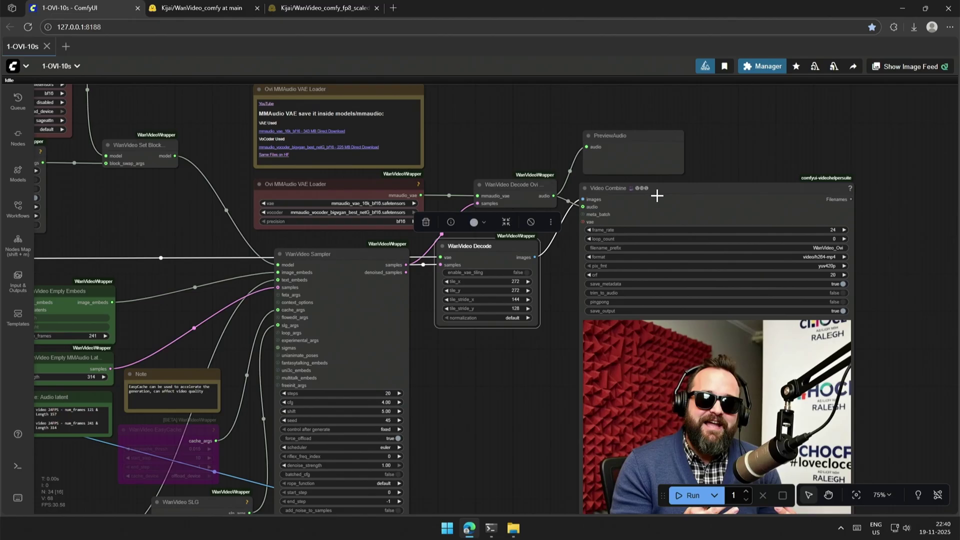
pyautogui.click(659, 195)
pyautogui.scroll(4, 508, 385)
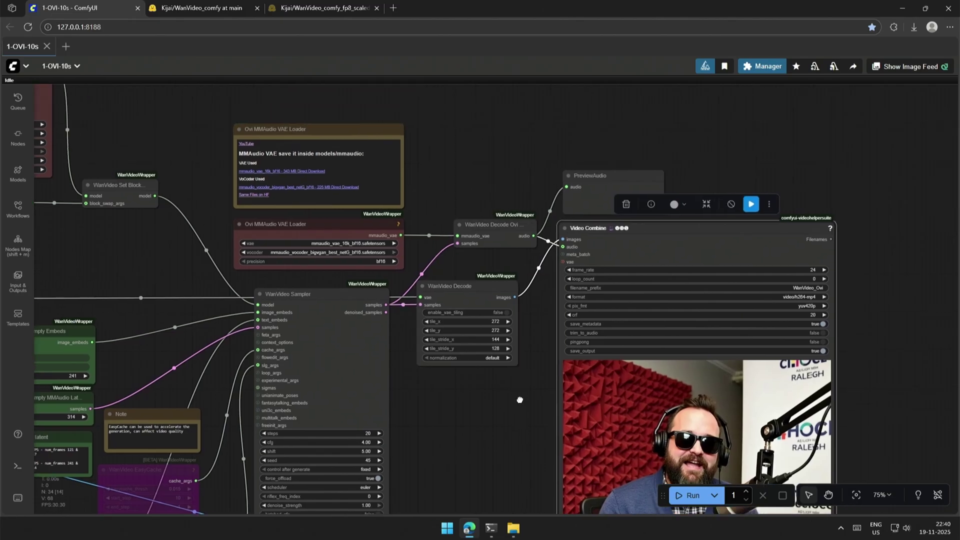
pyautogui.moveTo(482, 320); pyautogui.dragTo(377, 349)
pyautogui.click(489, 233)
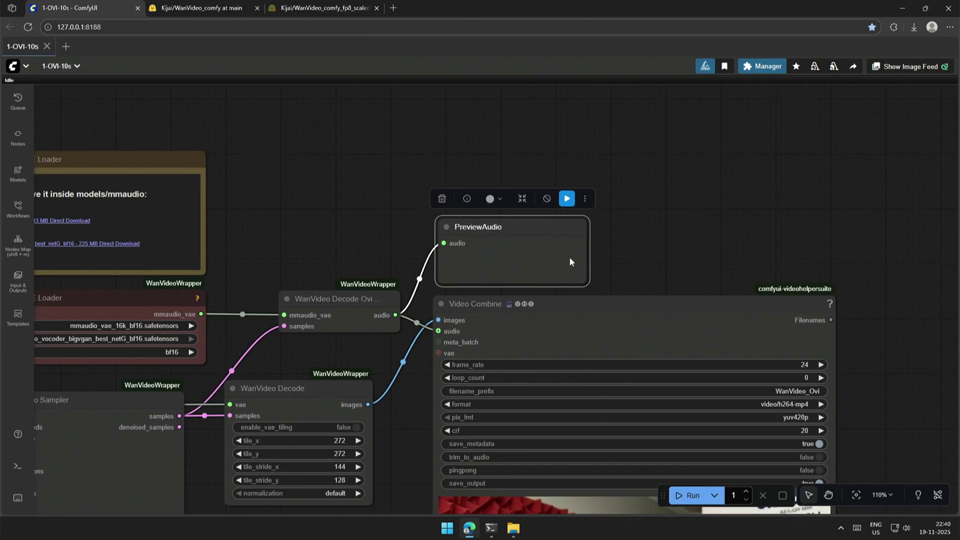
pyautogui.click(629, 256)
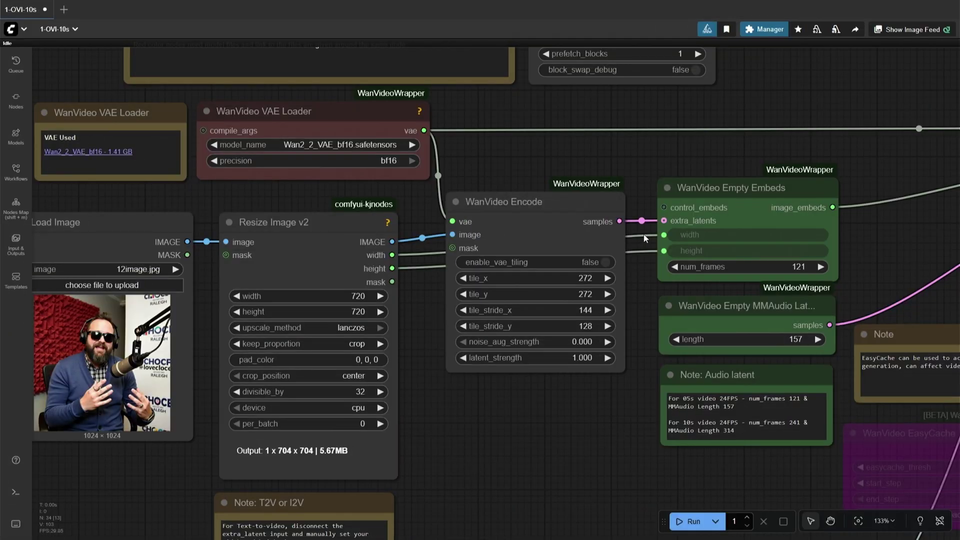
# Step: Disconnect the extra_latents, width and height inputs of the WanVideo Empty Embeds node for text-to-video
pyautogui.click(642, 221)
pyautogui.click(650, 244)
pyautogui.moveTo(664, 234); pyautogui.dragTo(607, 429)
pyautogui.click(547, 454)
pyautogui.moveTo(373, 297); pyautogui.dragTo(380, 283)
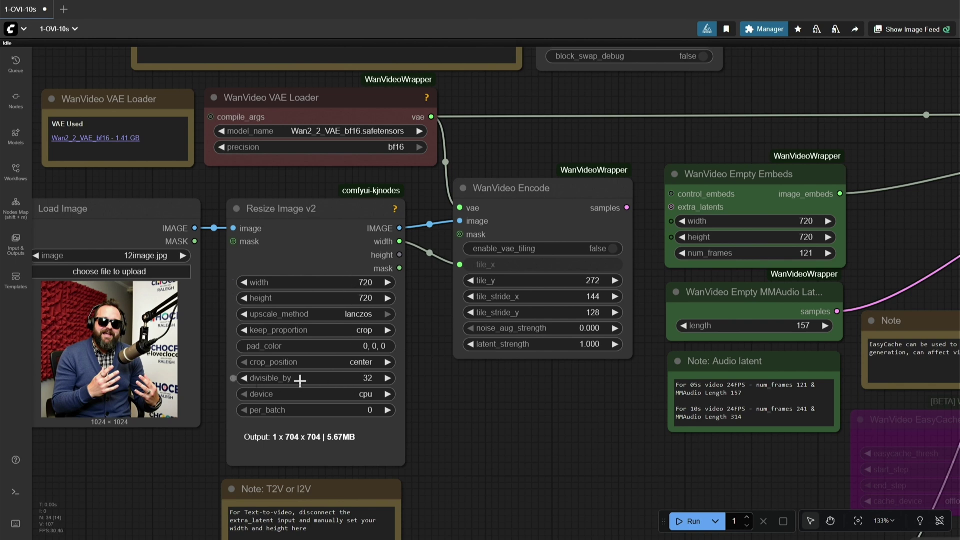
# Step: Set the width and height of the WanVideo Empty Embeds node to 704 each
pyautogui.moveTo(509, 405); pyautogui.dragTo(483, 414)
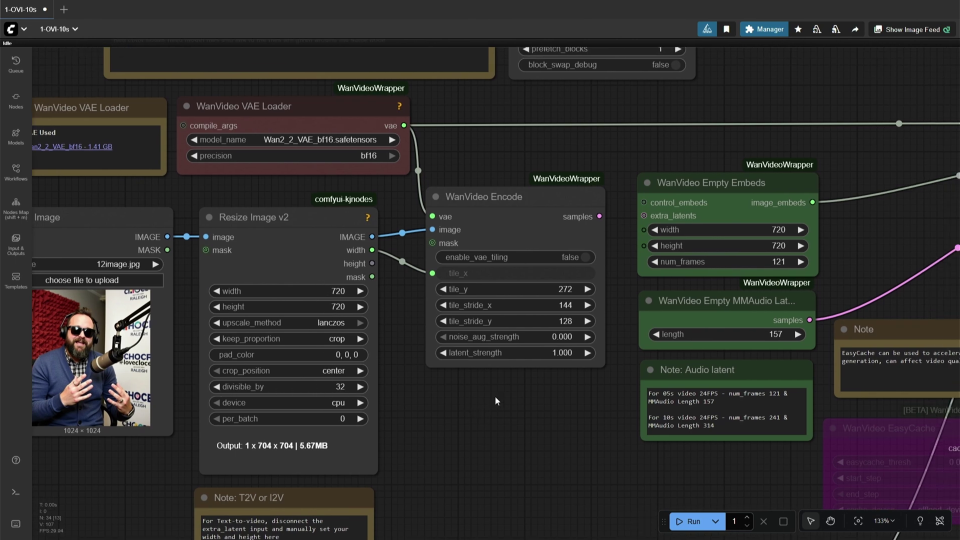
pyautogui.click(807, 220)
pyautogui.write('70')
pyautogui.write('4')
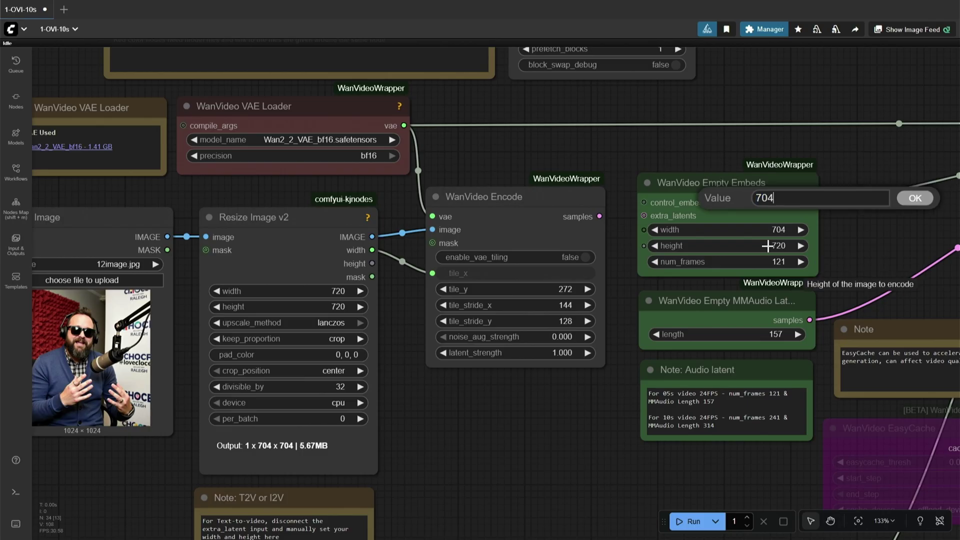
pyautogui.press('Return')
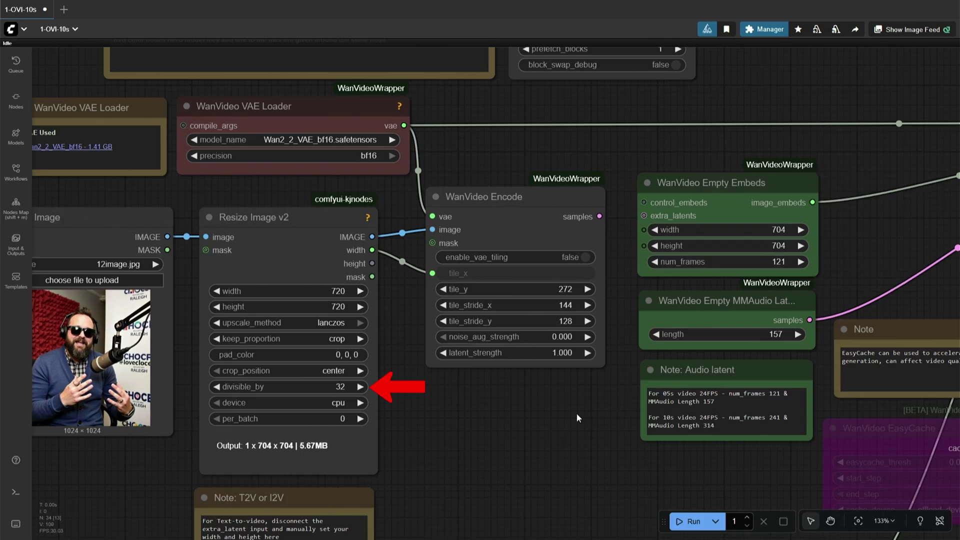
# Step: Bypass the Load Image, Resize Image v2 and WanVideo Encode nodes together, and run the workflow
pyautogui.moveTo(576, 412); pyautogui.dragTo(150, 196)
pyautogui.hotkey('ctrl', 'b')
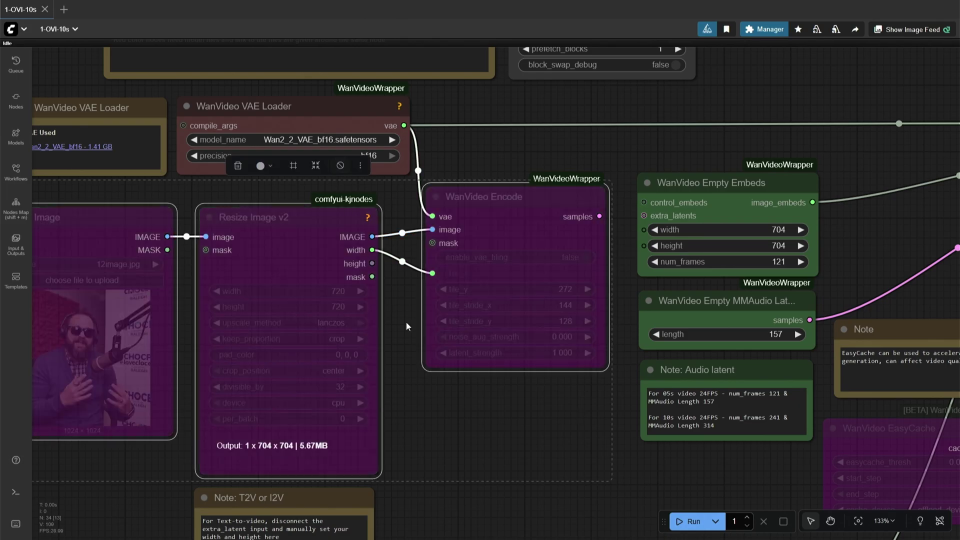
pyautogui.click(493, 424)
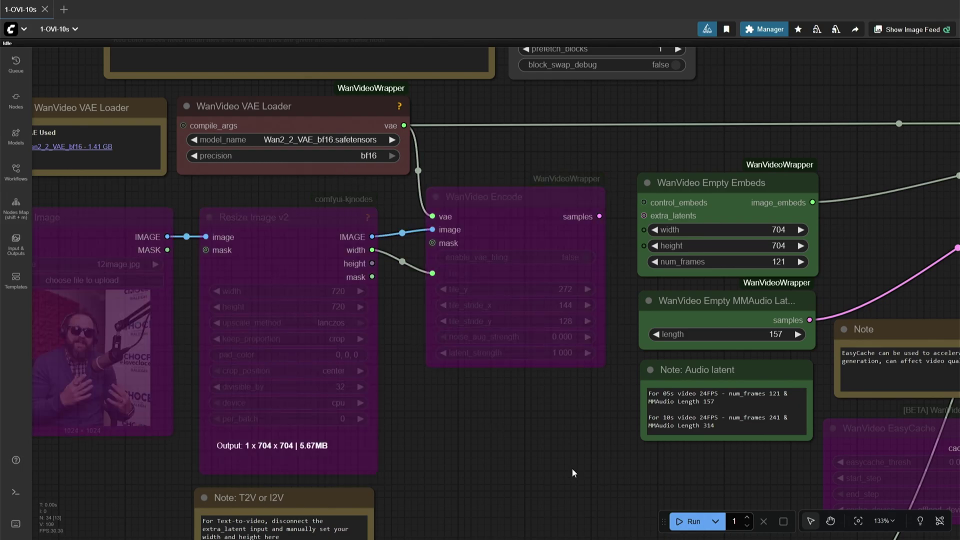
pyautogui.click(687, 524)
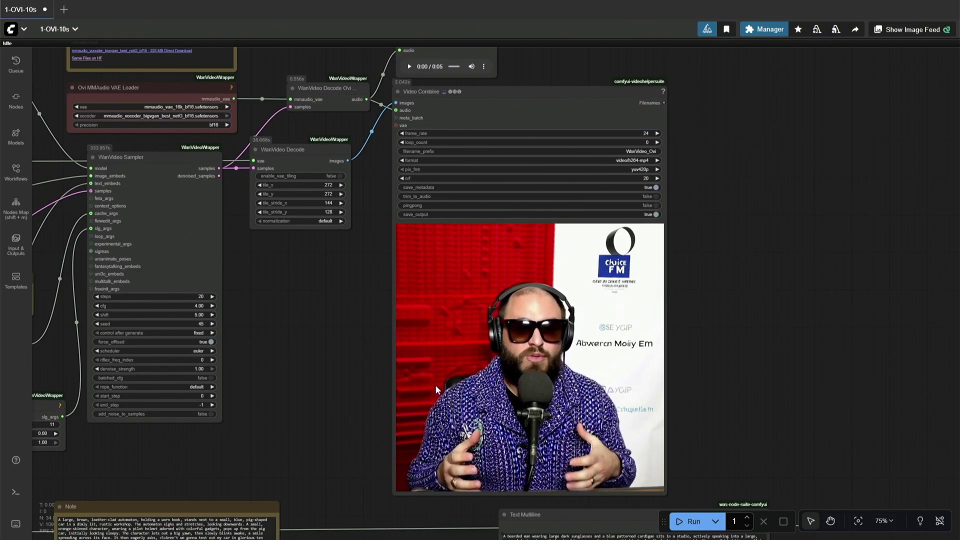
# Step: Check the PreviewAudio node's player options for the generated audio
pyautogui.scroll(8, 435, 385)
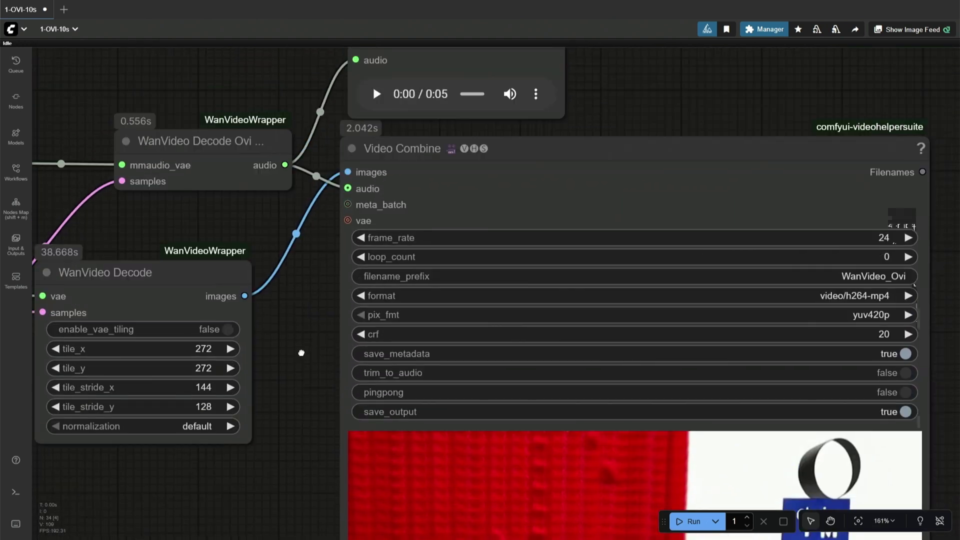
pyautogui.moveTo(301, 353); pyautogui.dragTo(270, 432)
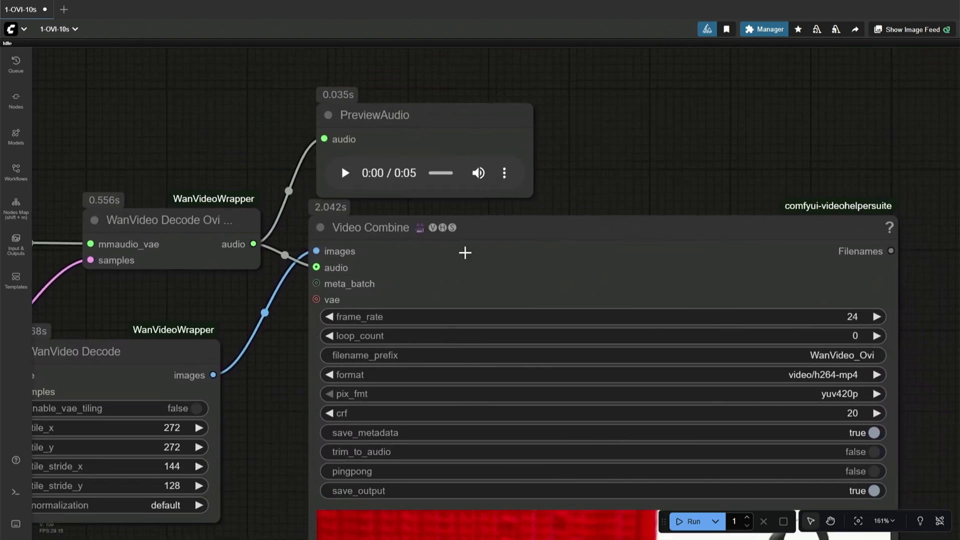
pyautogui.click(507, 176)
pyautogui.click(505, 173)
pyautogui.click(456, 148)
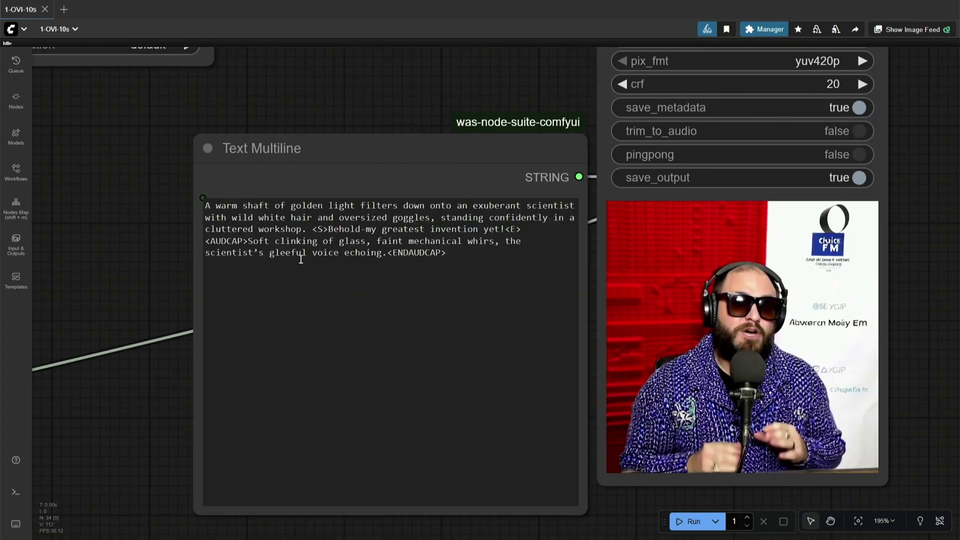
# Step: Review the Text Multiline prompt's structure: scene description, speech between <S> and <E>, and audio caption between <AUDCAP> and <ENDAUDCAP>
pyautogui.moveTo(308, 230); pyautogui.dragTo(202, 202)
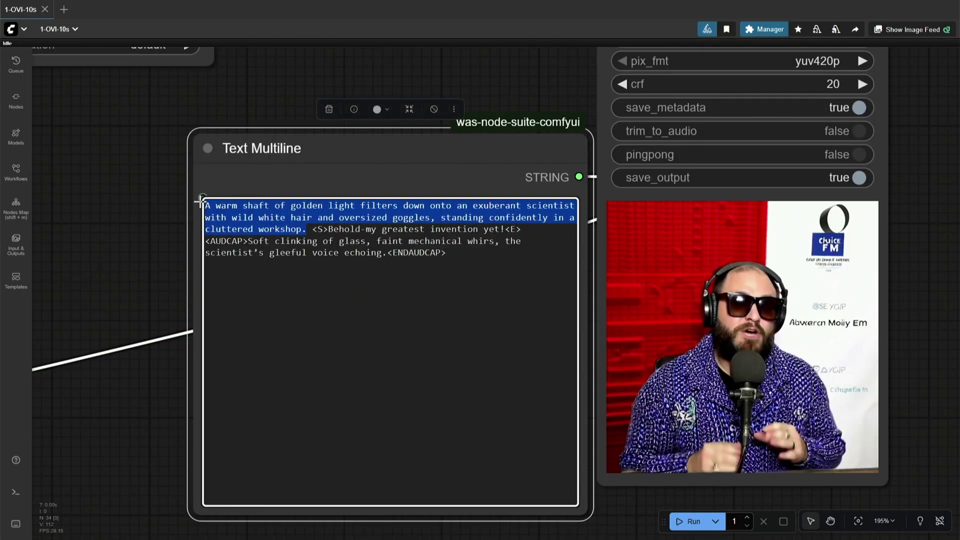
pyautogui.moveTo(313, 229); pyautogui.dragTo(534, 229)
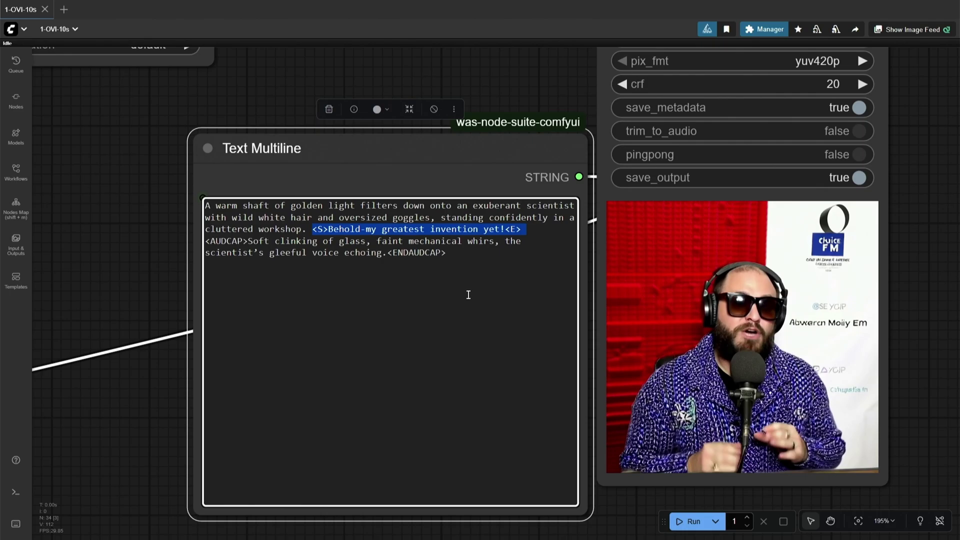
pyautogui.click(525, 229)
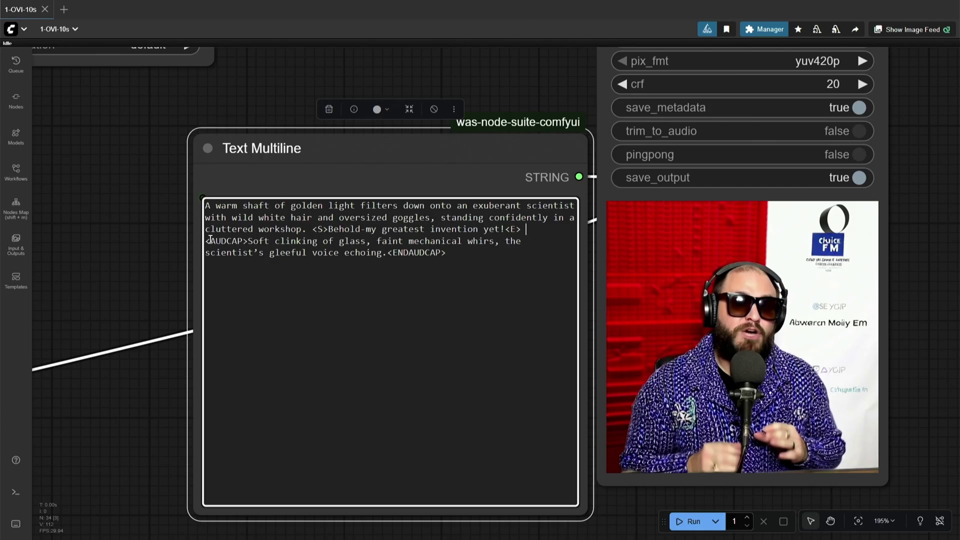
pyautogui.moveTo(205, 241); pyautogui.dragTo(451, 253)
pyautogui.click(440, 318)
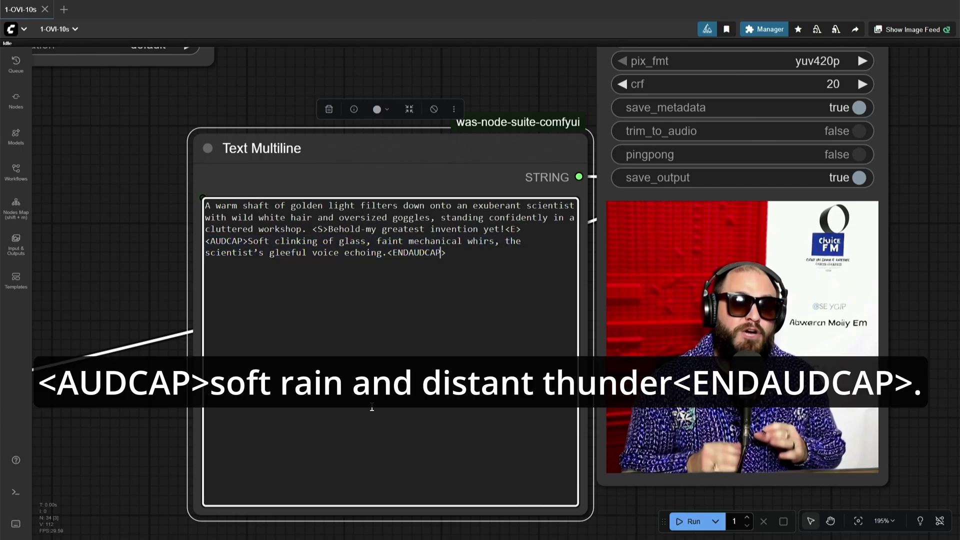
# Step: Examine the automaton example prompt in the Note to see how action text separates multiple speech segments
pyautogui.scroll(-3, 354, 439)
pyautogui.scroll(-5, 270, 363)
pyautogui.moveTo(270, 363); pyautogui.dragTo(489, 292)
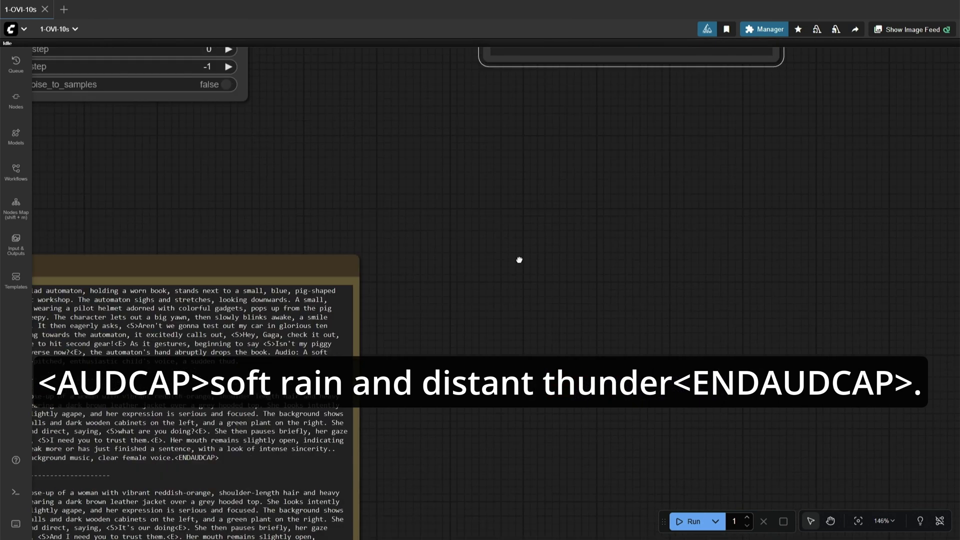
pyautogui.scroll(3, 538, 317)
pyautogui.moveTo(519, 343); pyautogui.dragTo(624, 361)
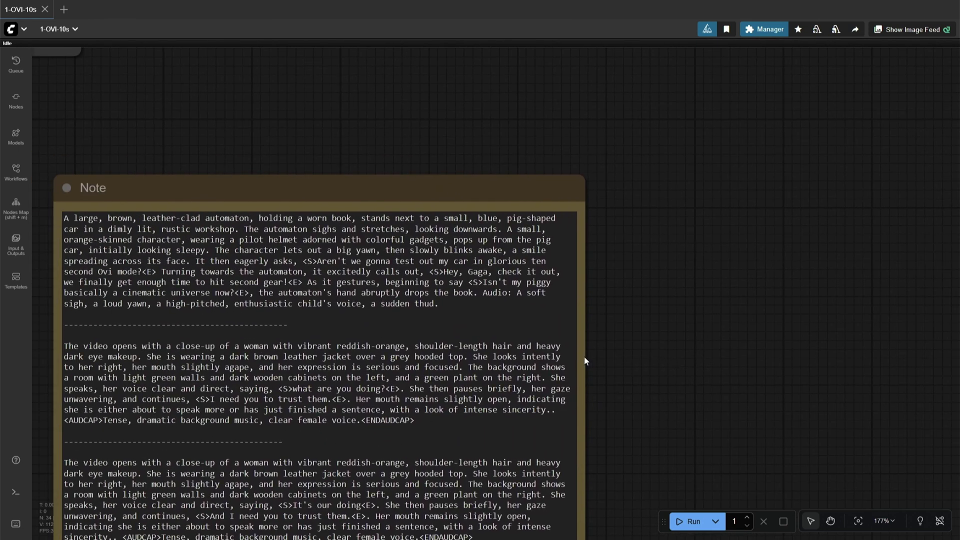
pyautogui.scroll(4, 315, 280)
pyautogui.moveTo(315, 280); pyautogui.dragTo(540, 281)
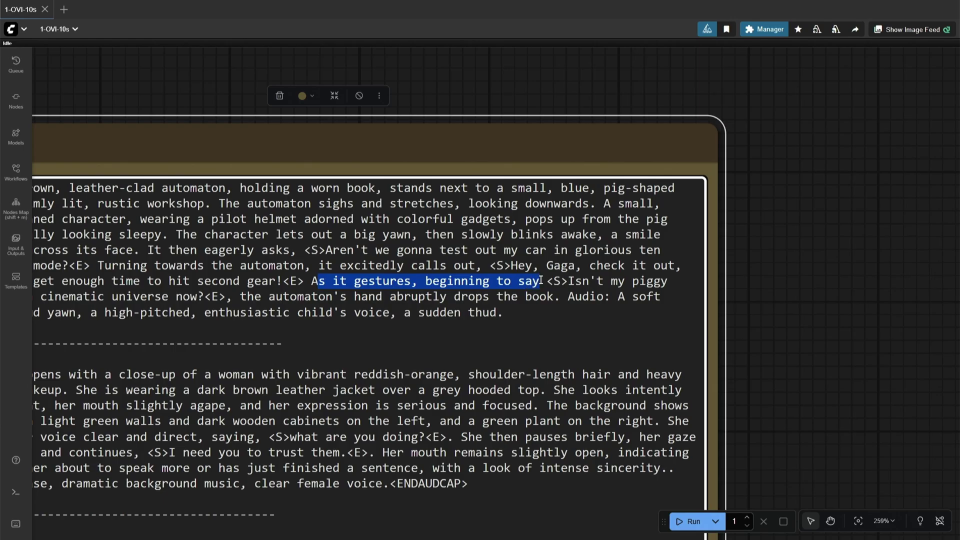
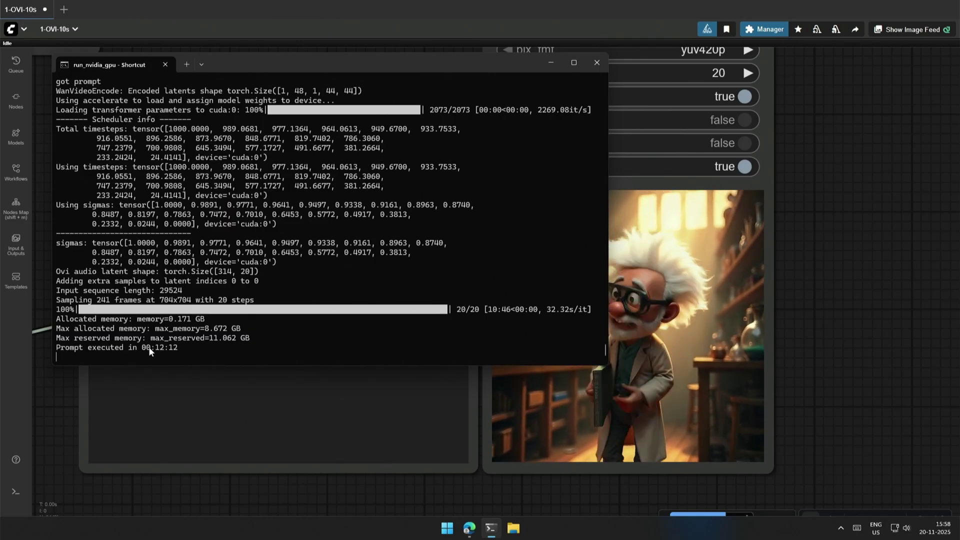
# Step: Check the prompt's execution time in the run_nvidia_gpu terminal, and return to the workflow
pyautogui.moveTo(146, 348); pyautogui.dragTo(178, 350)
pyautogui.hotkey('ctrl', 'c')
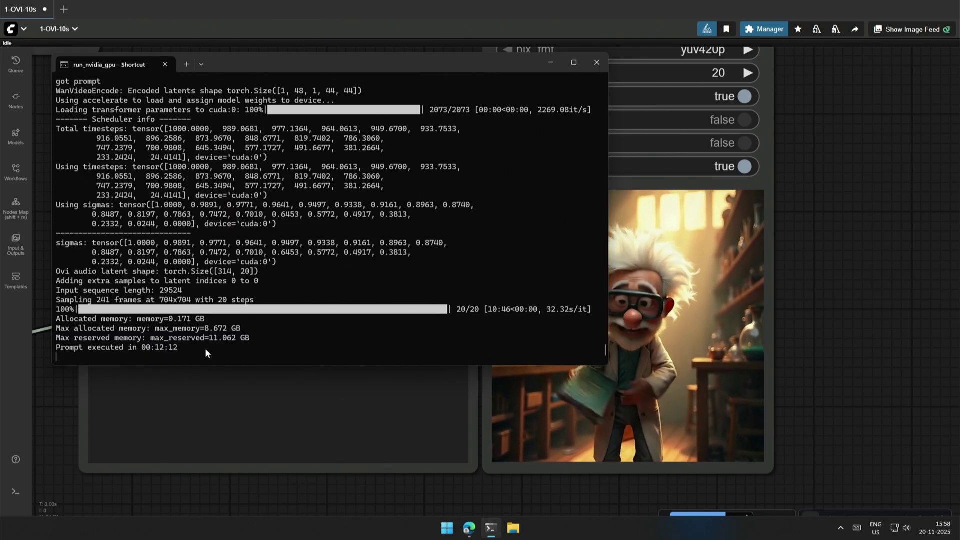
pyautogui.click(851, 392)
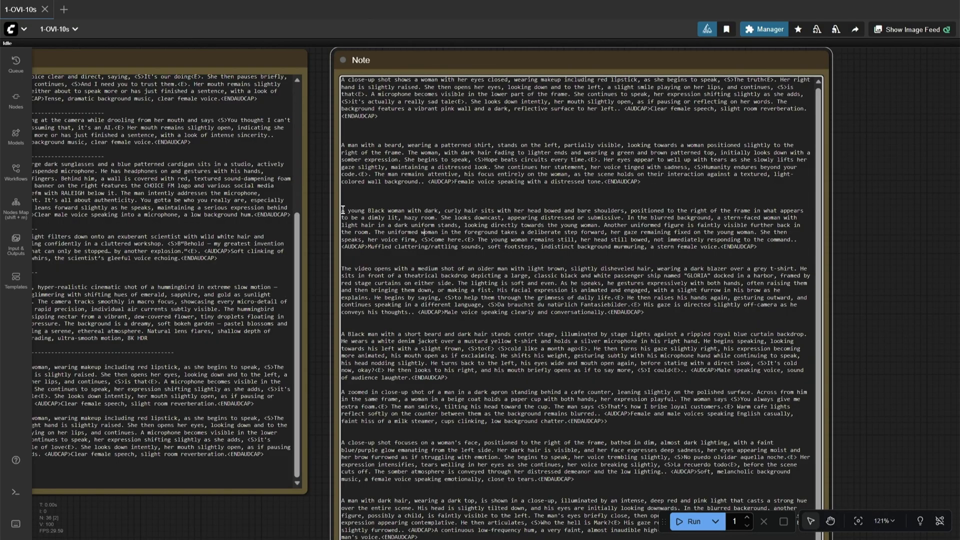
# Step: Highlight the opening scene description of the third example prompt in the second Note for reading
pyautogui.moveTo(343, 210); pyautogui.dragTo(598, 224)
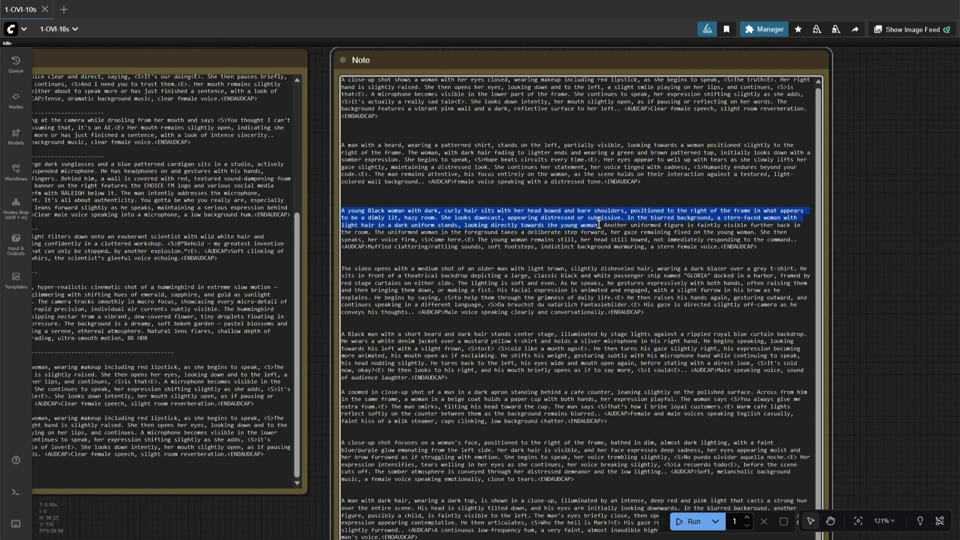